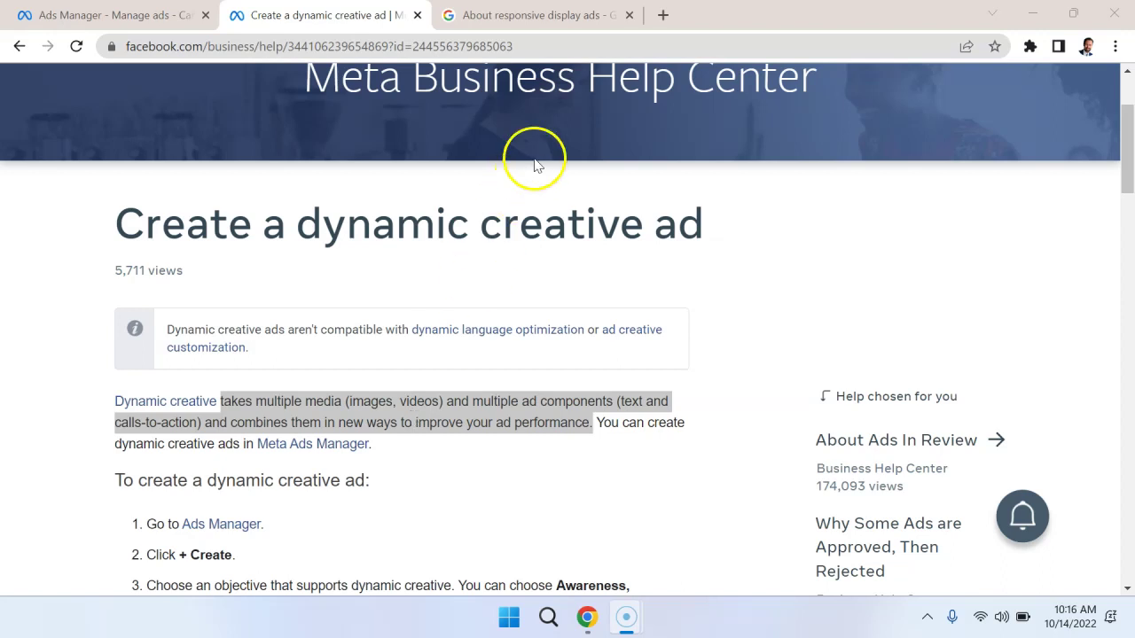
# Step: Bring up the Google 'About responsive display ads' article and scroll down to its explainer video
pyautogui.click(550, 16)
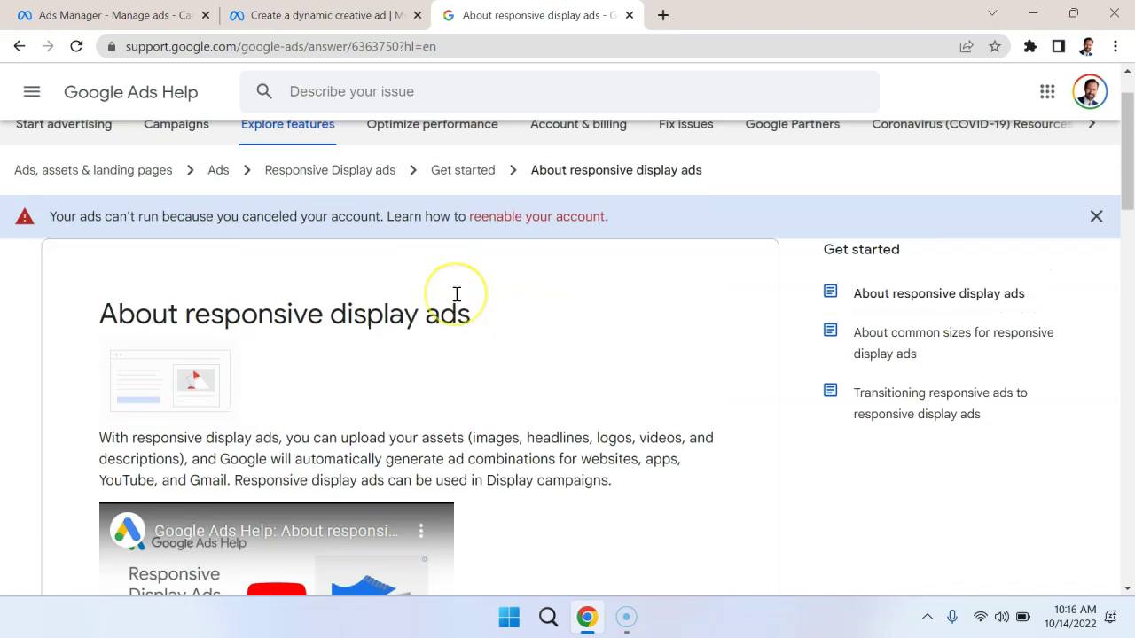
pyautogui.scroll(-2, 456, 297)
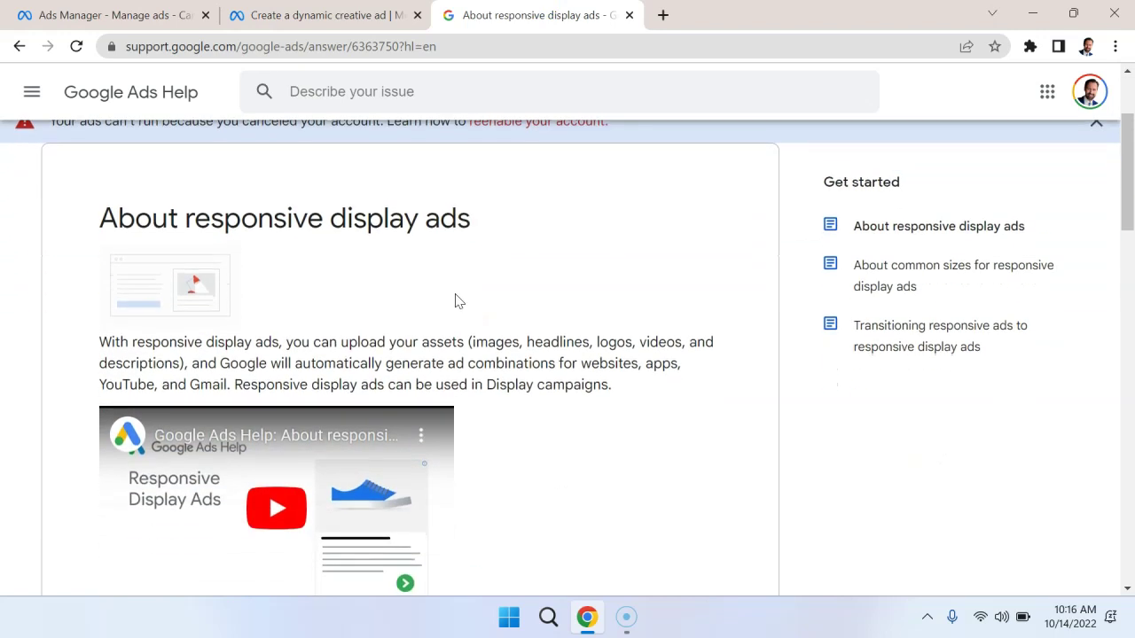
pyautogui.scroll(-1, 526, 253)
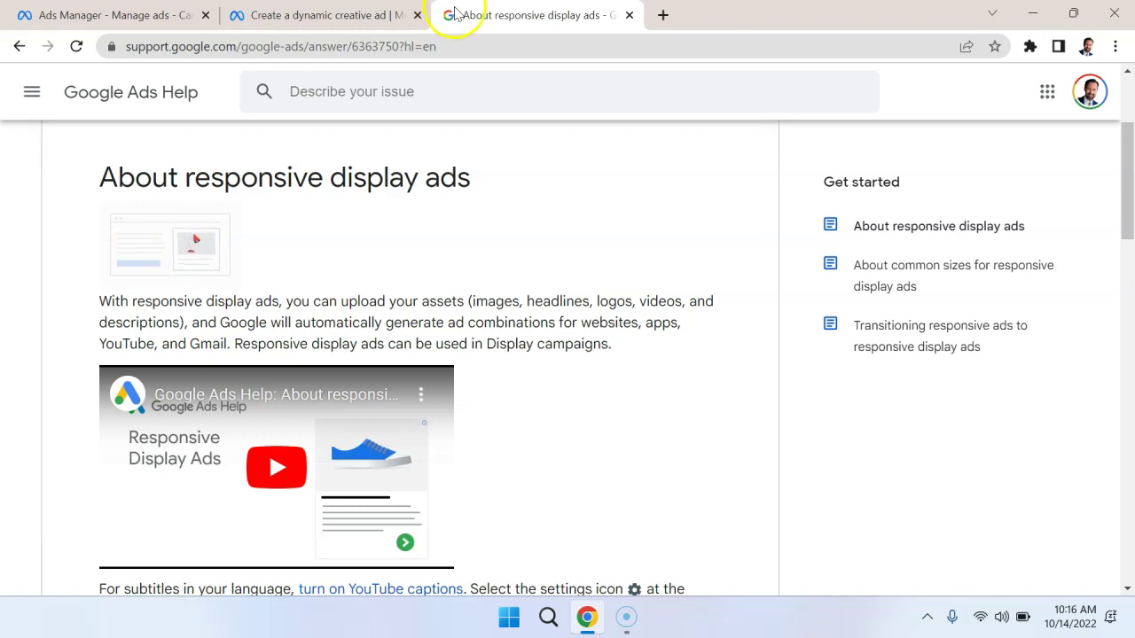
# Step: Go back to the Meta 'Create a dynamic creative ad' help article
pyautogui.click(372, 15)
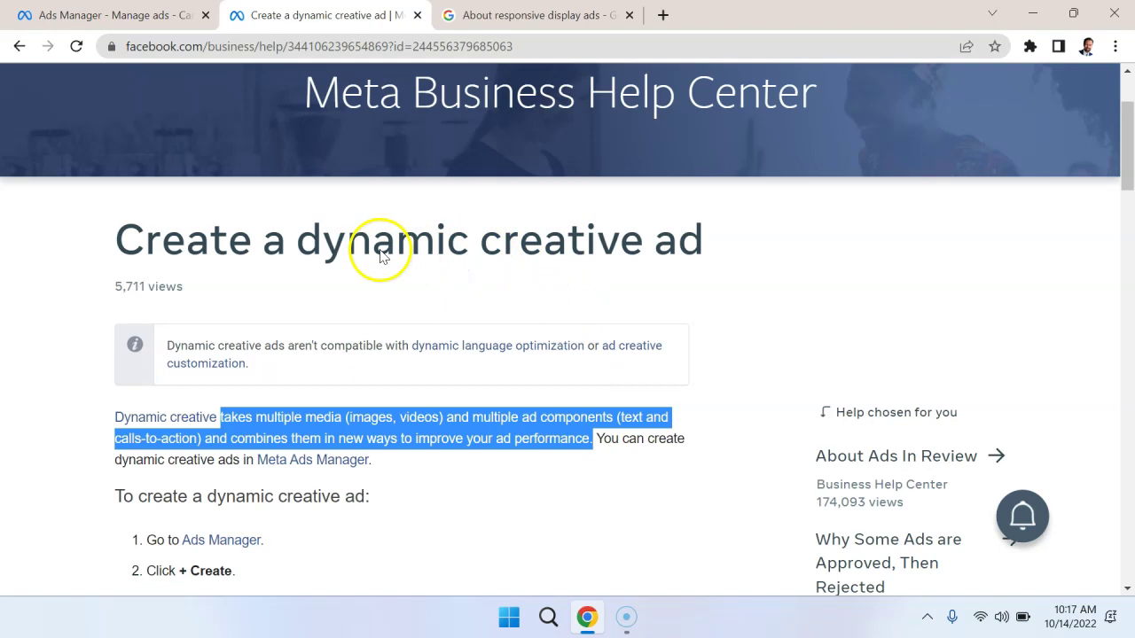
# Step: In the Ads Manager campaigns list, dismiss the find bar and start a Sales-objective campaign
pyautogui.click(115, 15)
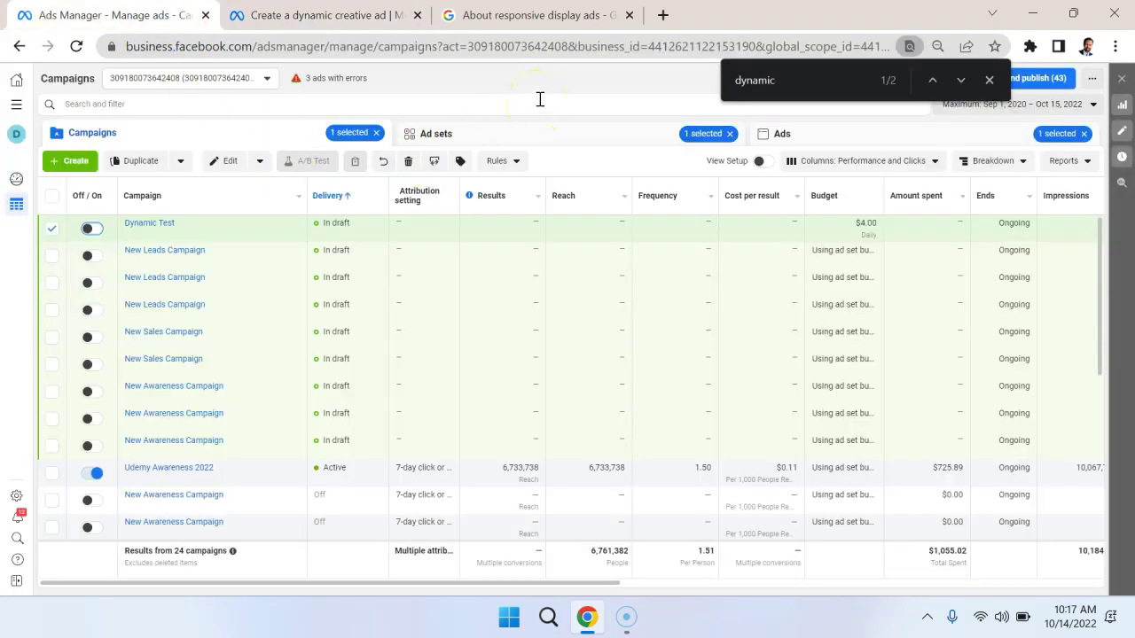
pyautogui.click(989, 81)
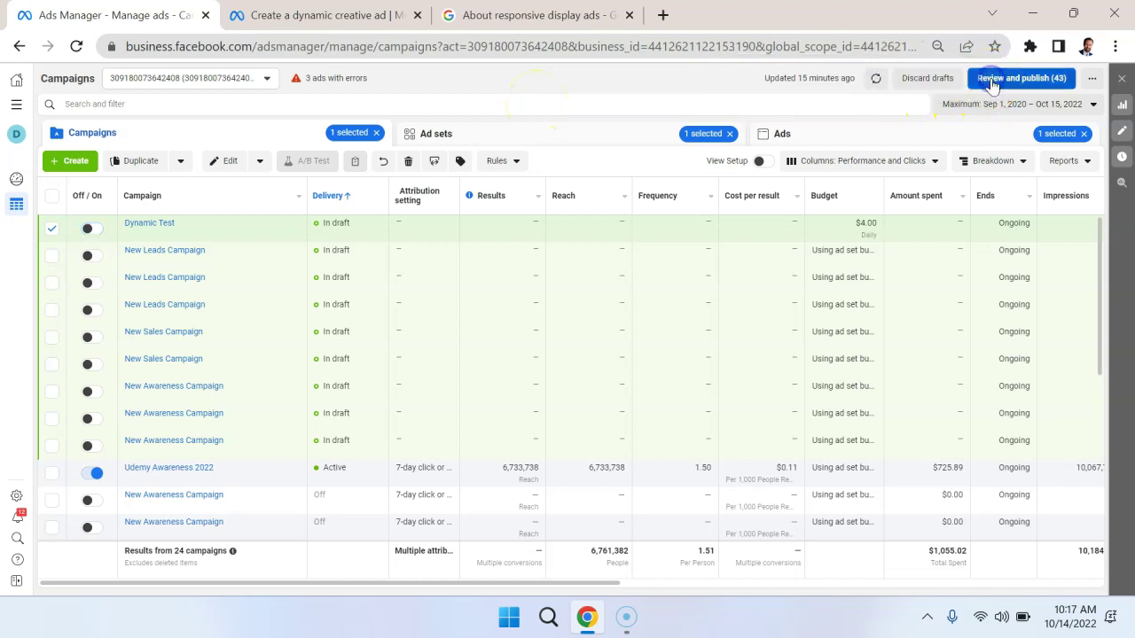
pyautogui.click(74, 163)
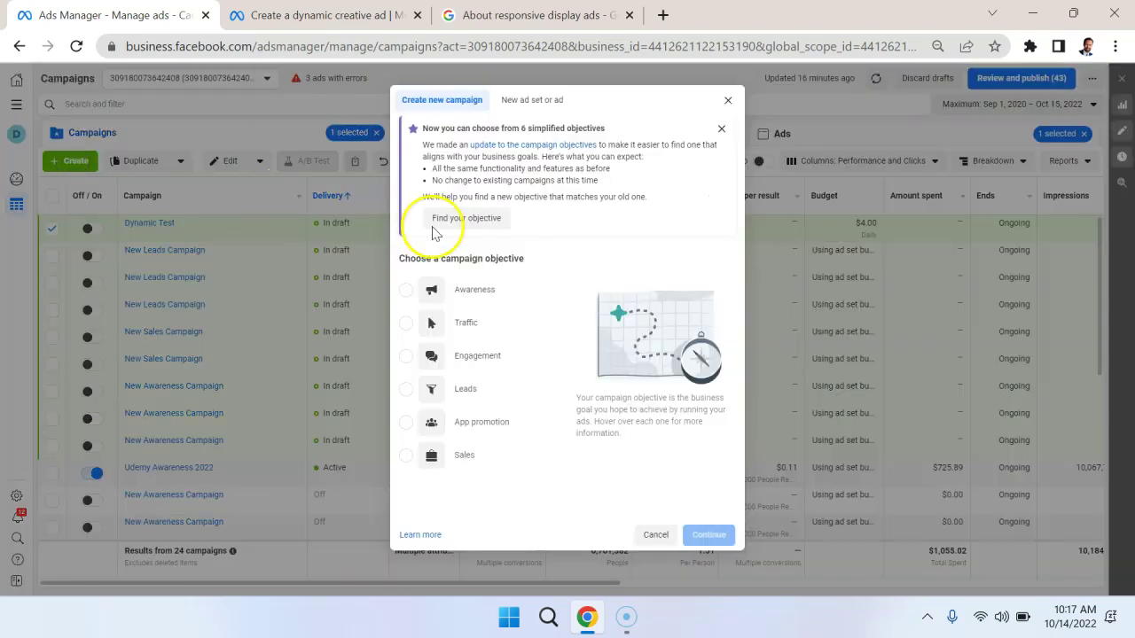
pyautogui.click(464, 456)
# Step: Confirm the Sales objective and rename the campaign to 'Dynamic Campaign Test'
pyautogui.click(708, 546)
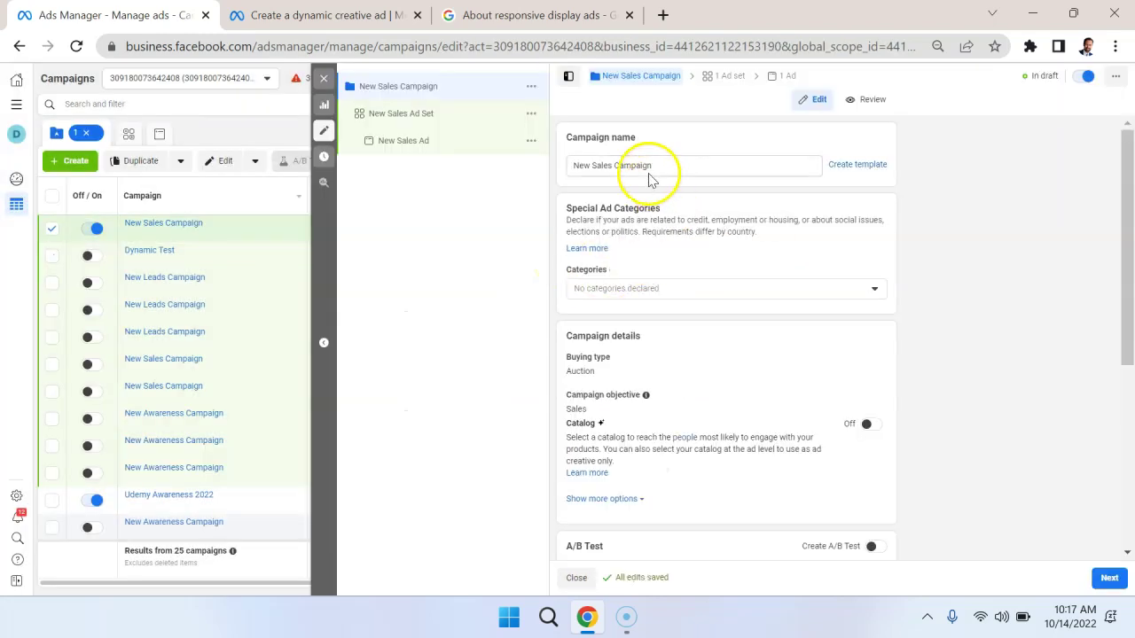
pyautogui.click(645, 166)
pyautogui.tripleClick(645, 166)
pyautogui.write('Dynam')
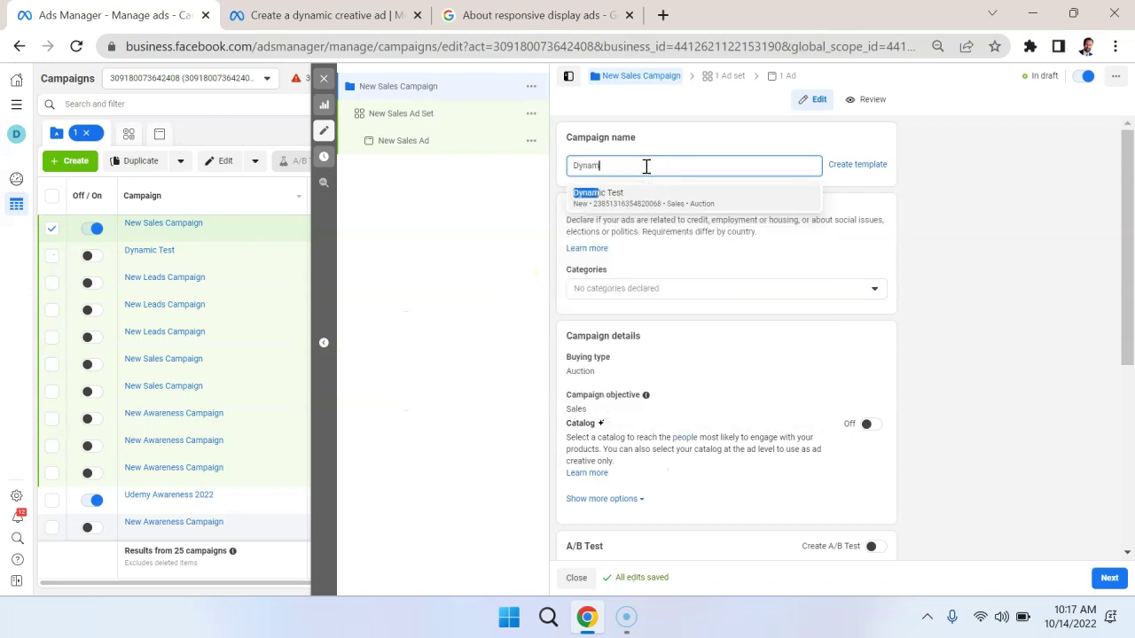
pyautogui.write('ic Campaign')
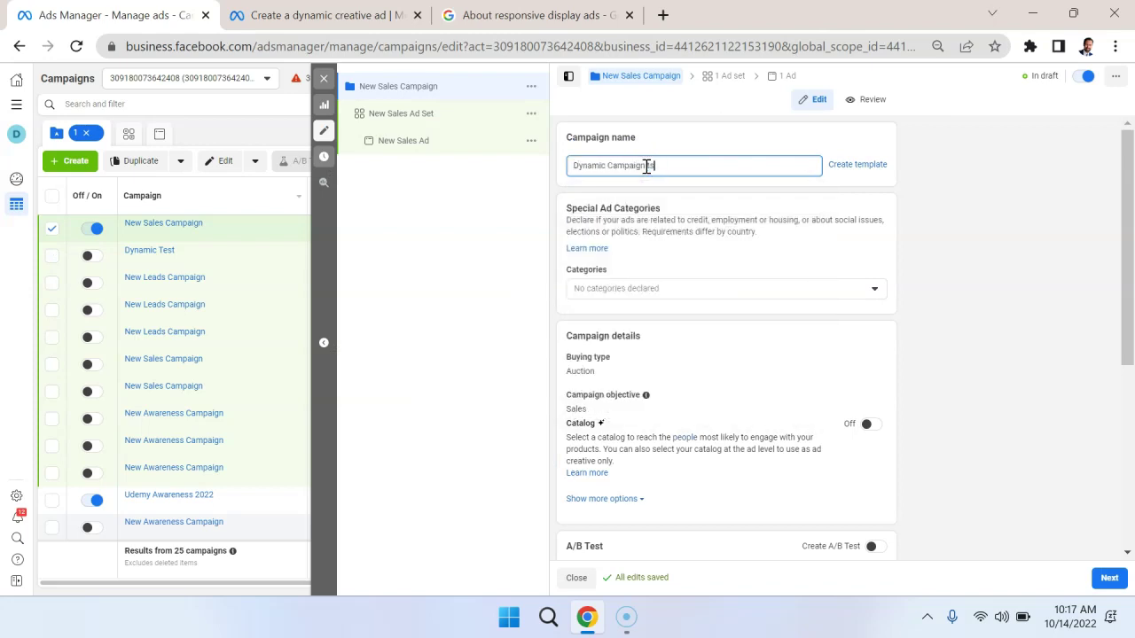
pyautogui.write(' Test')
pyautogui.click(805, 221)
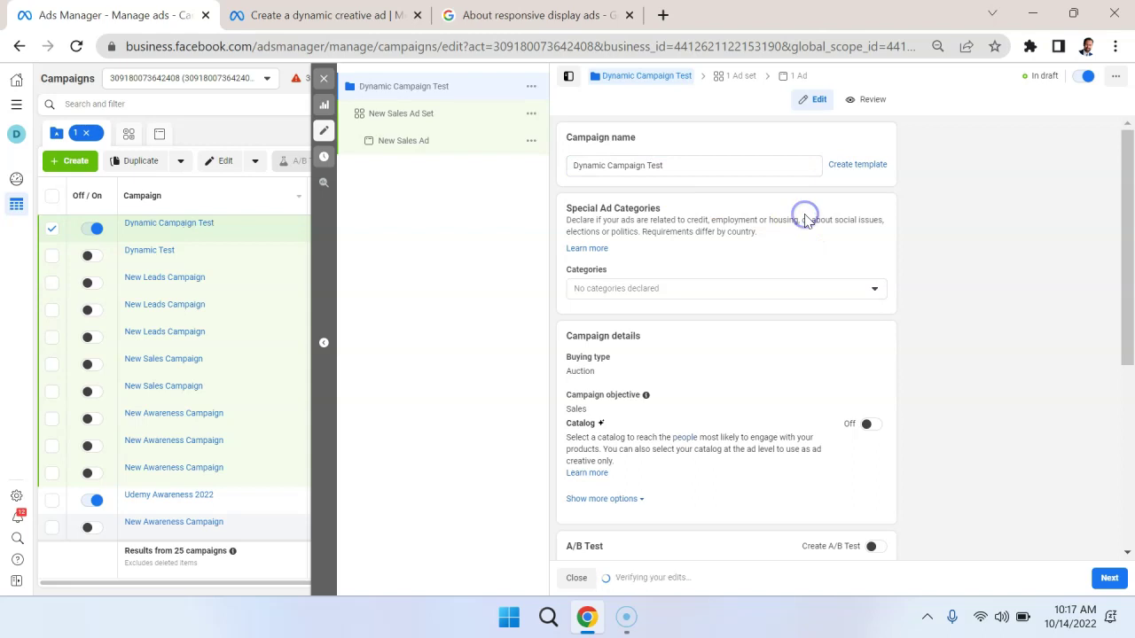
pyautogui.scroll(-2, 805, 221)
pyautogui.scroll(-3, 805, 221)
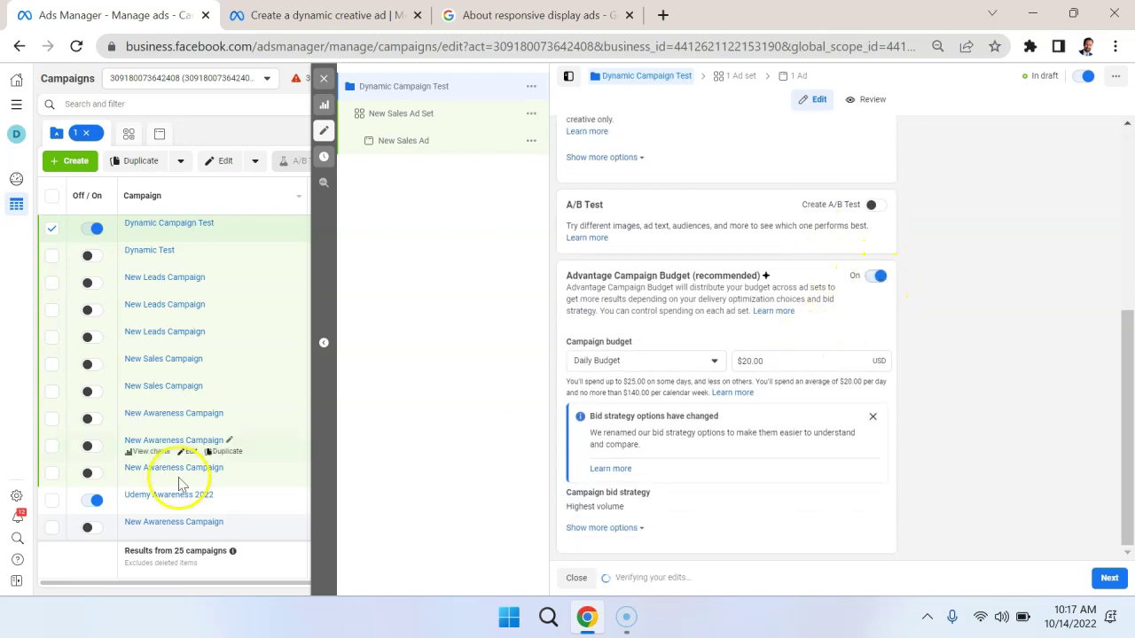
pyautogui.scroll(3, 893, 239)
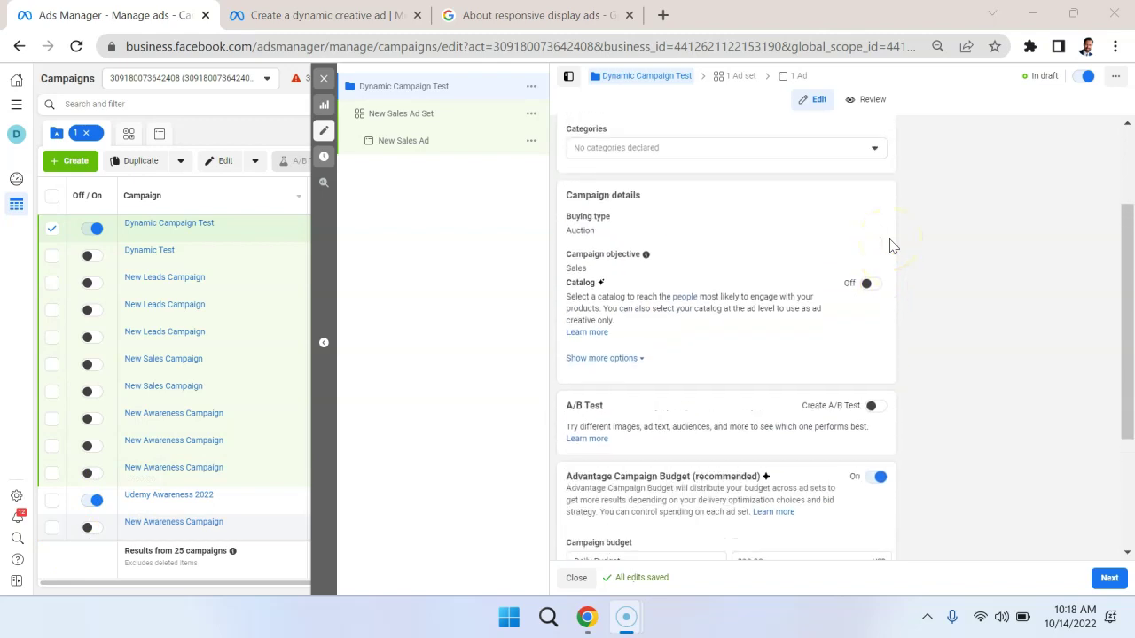
pyautogui.scroll(2, 893, 247)
pyautogui.scroll(-4, 893, 247)
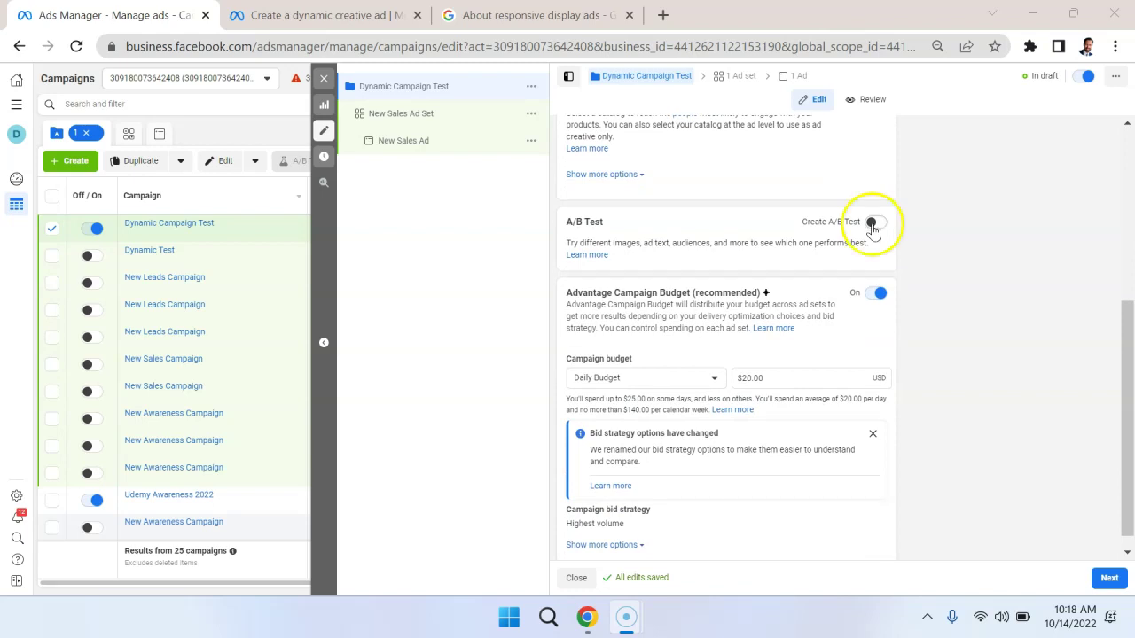
# Step: Change the daily campaign budget from $20.00 to $5.00 and continue to the ad set
pyautogui.click(605, 222)
pyautogui.moveTo(606, 221); pyautogui.dragTo(557, 222)
pyautogui.click(610, 229)
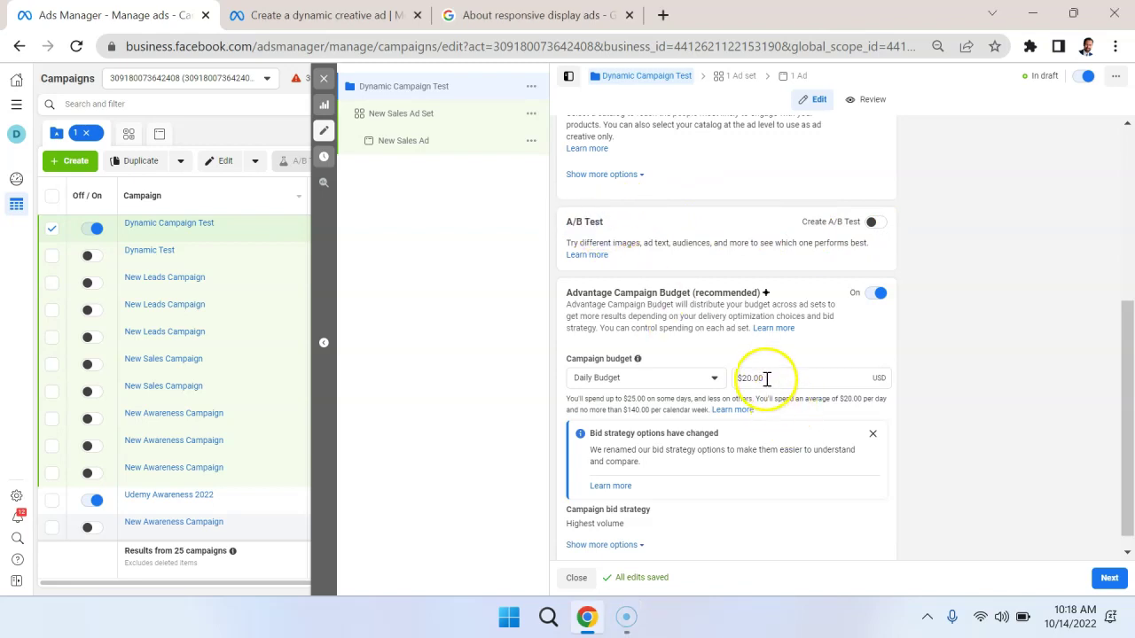
pyautogui.moveTo(767, 378); pyautogui.dragTo(732, 378)
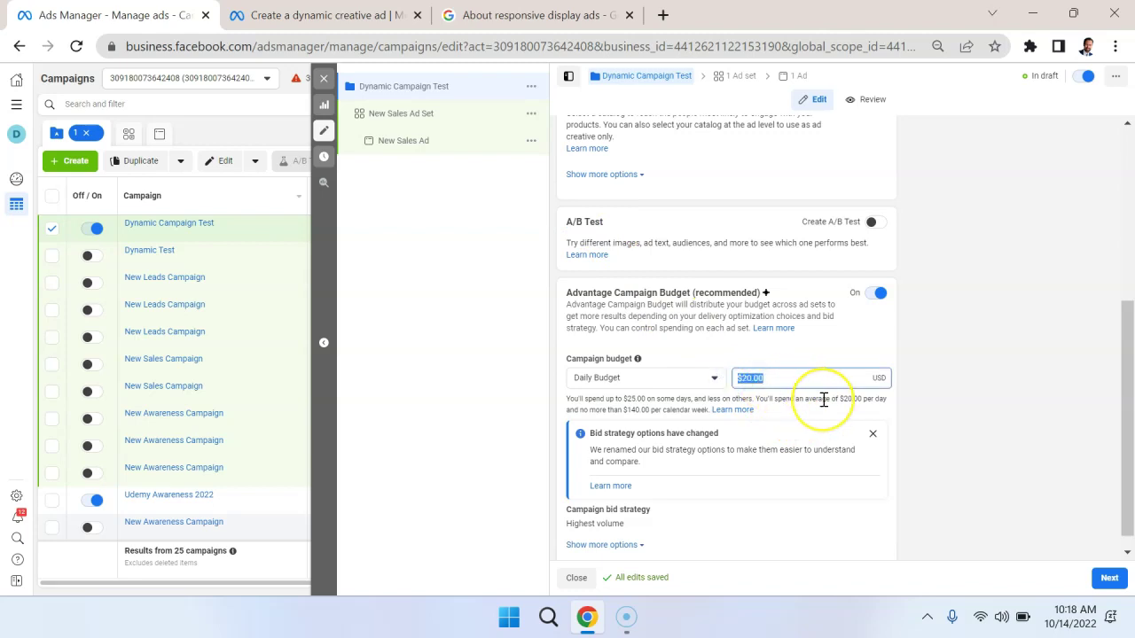
pyautogui.write('5')
pyautogui.click(969, 376)
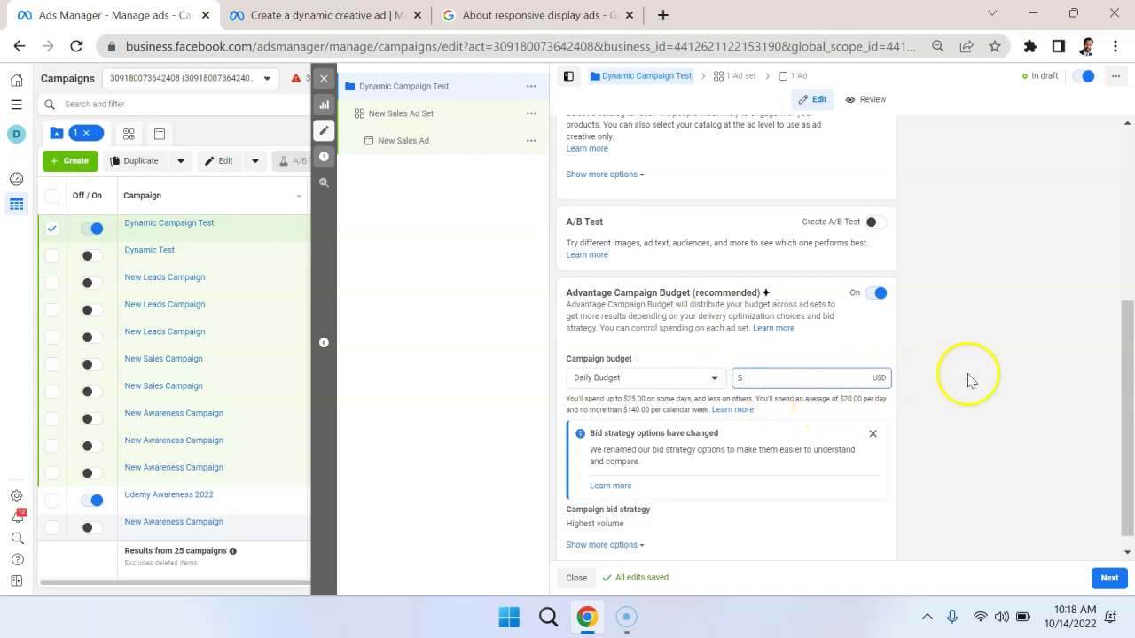
pyautogui.scroll(-1, 945, 400)
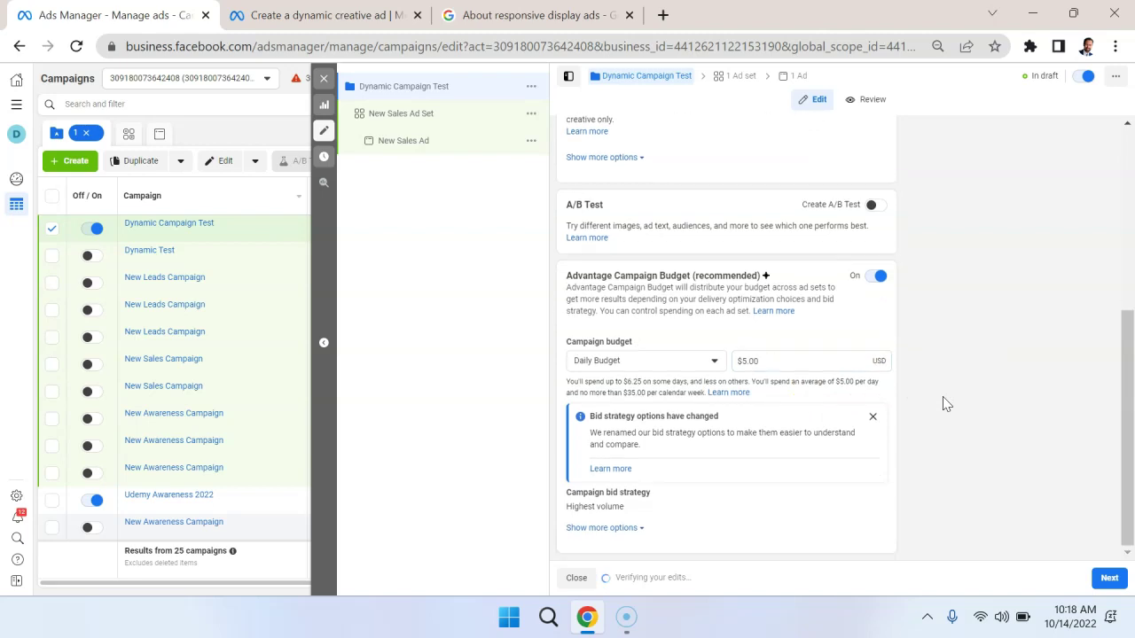
pyautogui.click(1109, 577)
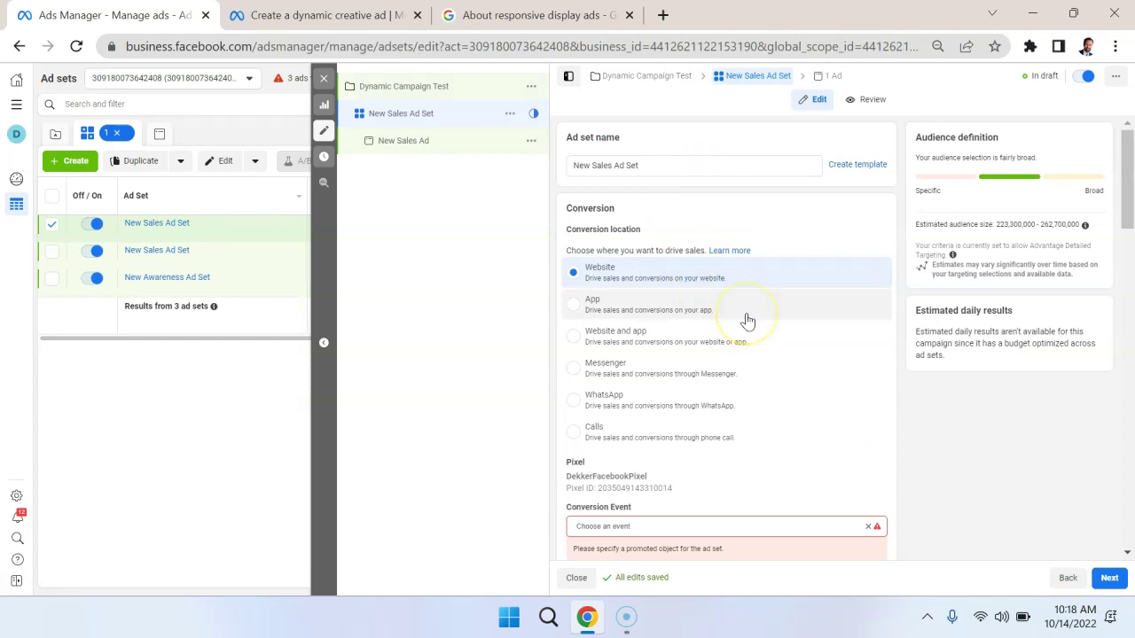
pyautogui.scroll(-1, 709, 318)
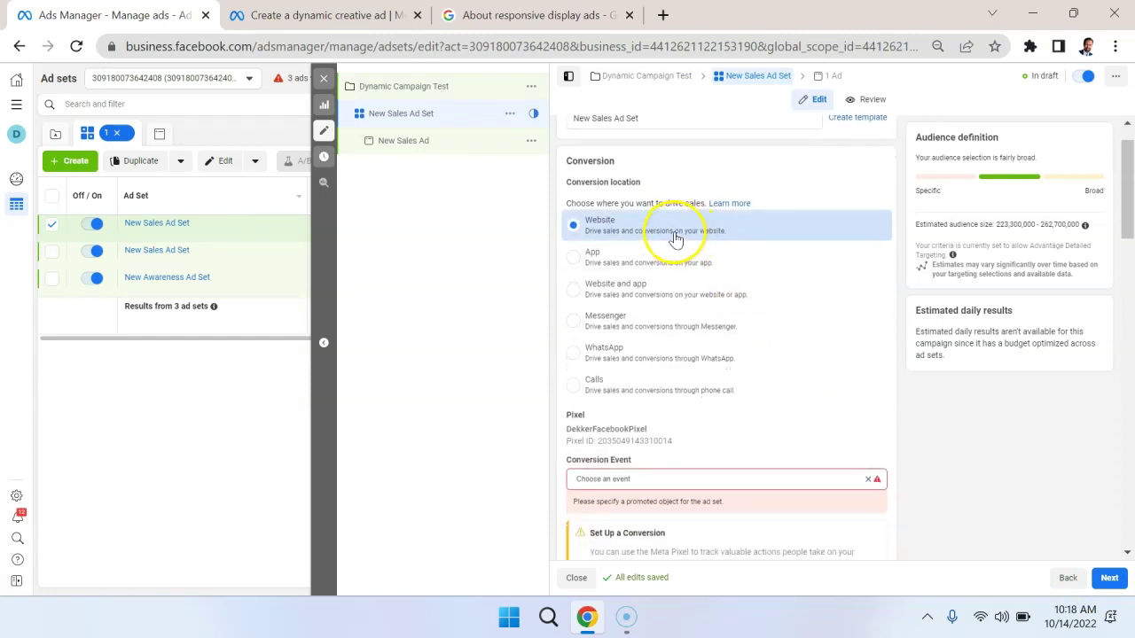
pyautogui.scroll(-1, 779, 370)
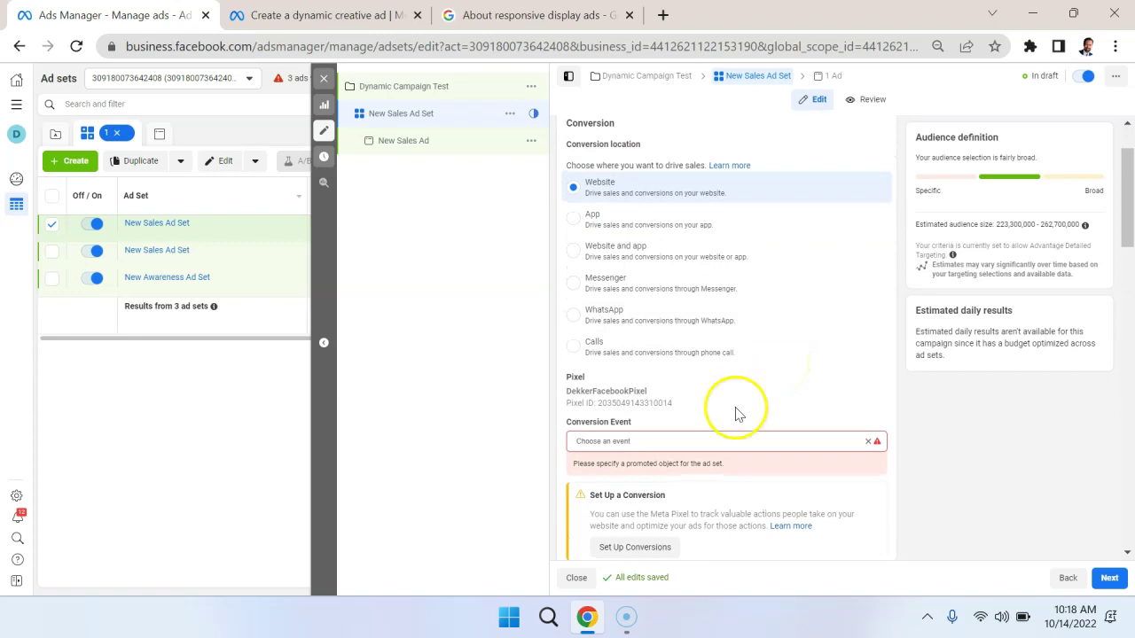
pyautogui.click(685, 442)
pyautogui.scroll(-3, 684, 442)
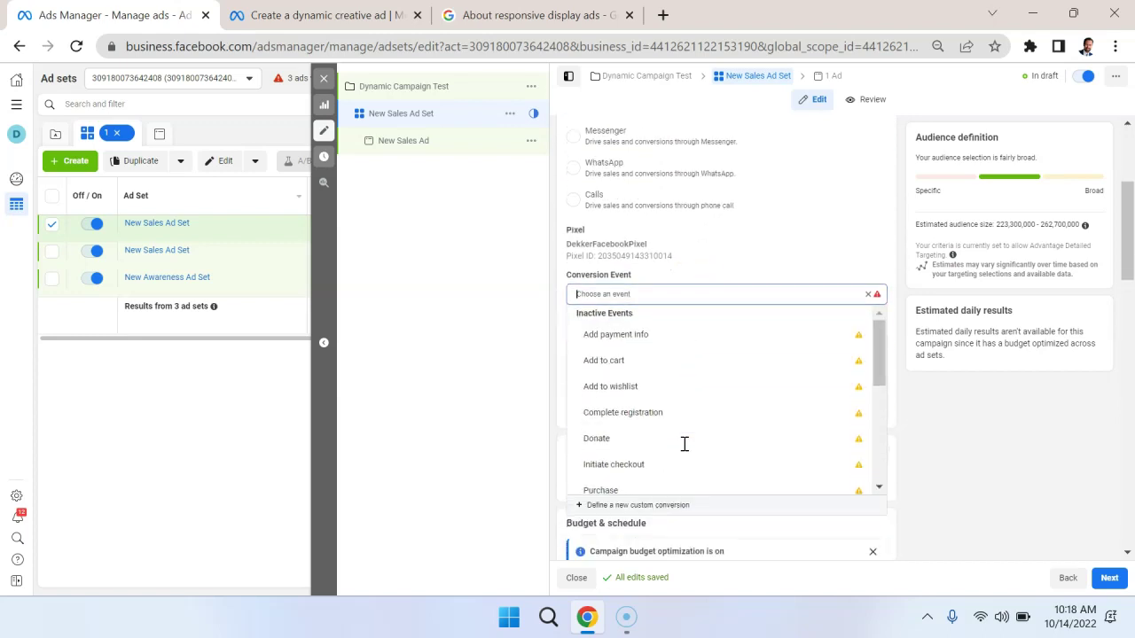
pyautogui.click(898, 214)
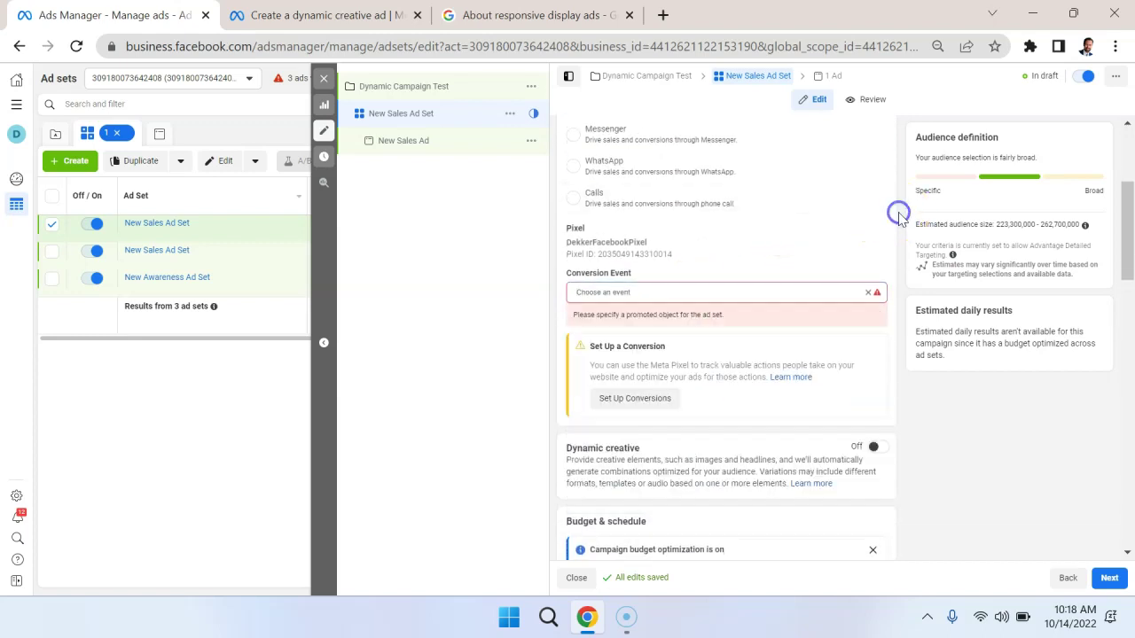
pyautogui.scroll(3, 768, 211)
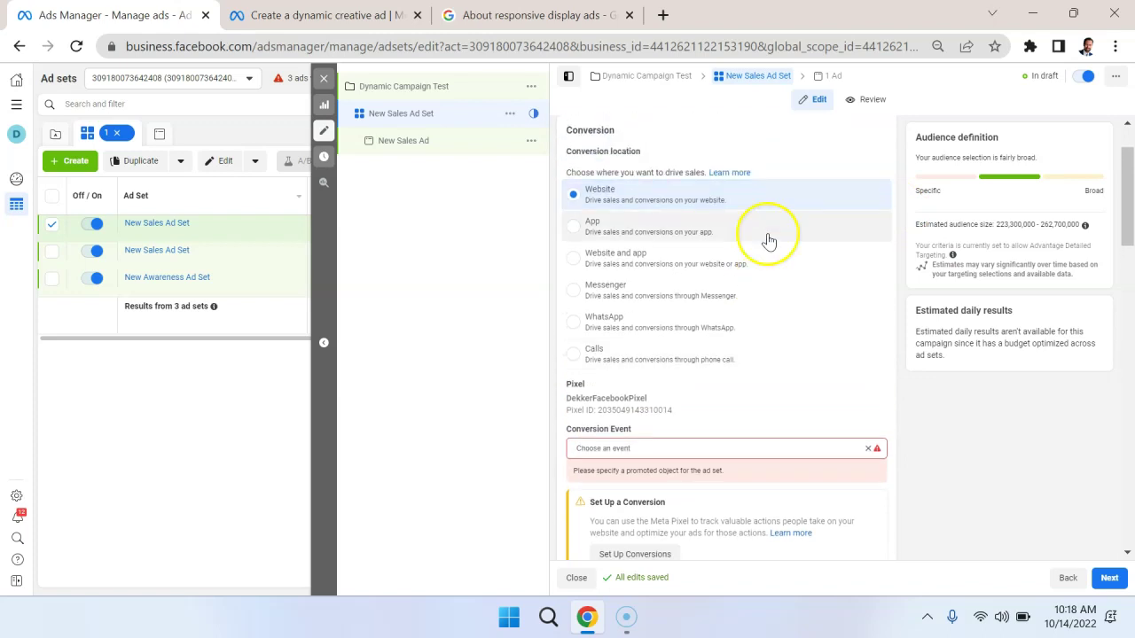
pyautogui.scroll(-2, 769, 241)
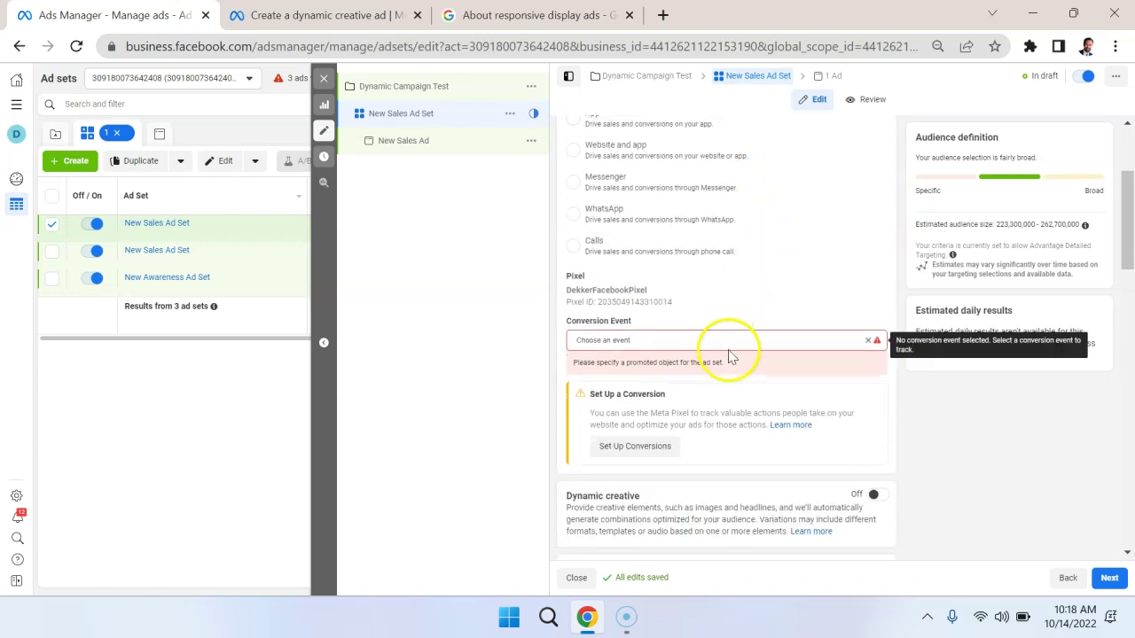
pyautogui.click(792, 342)
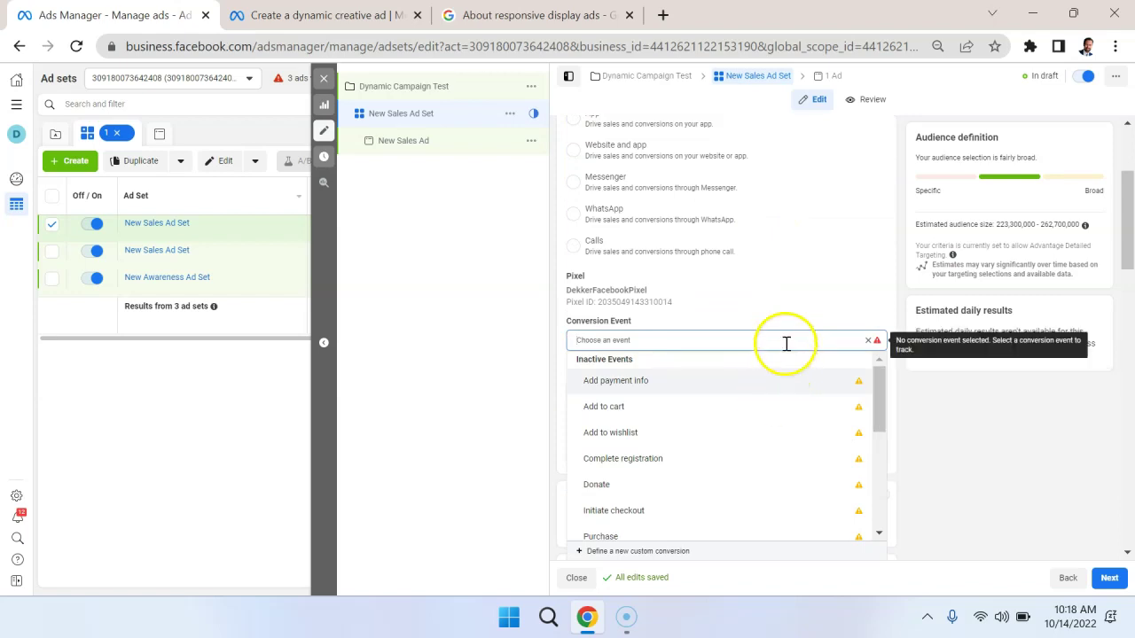
pyautogui.scroll(-2, 786, 346)
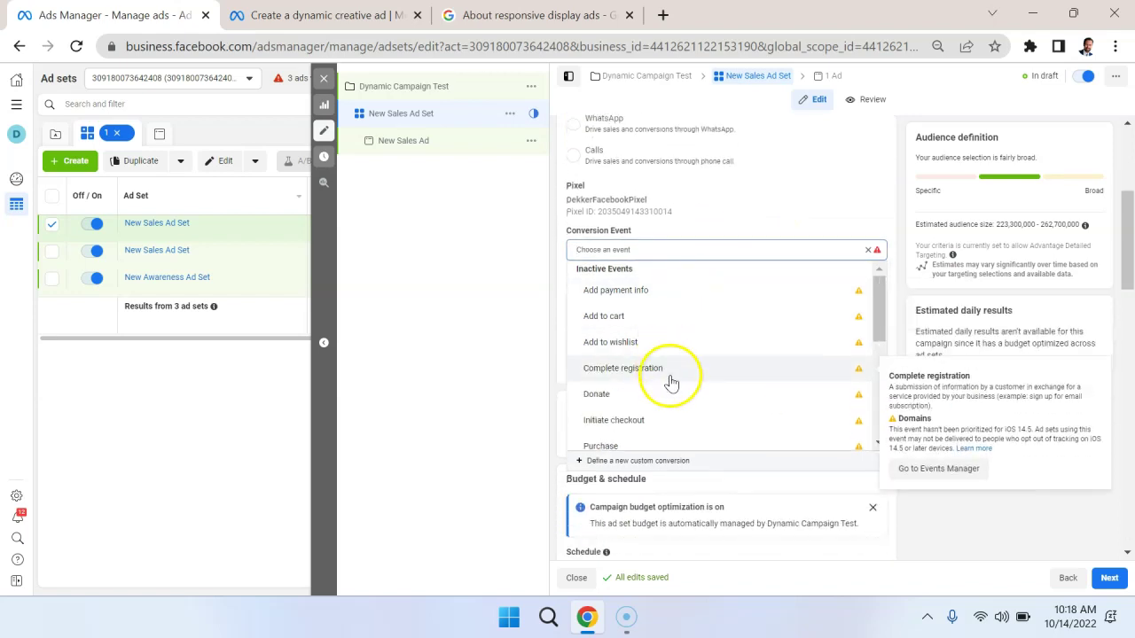
pyautogui.scroll(-2, 671, 381)
pyautogui.scroll(-1, 671, 381)
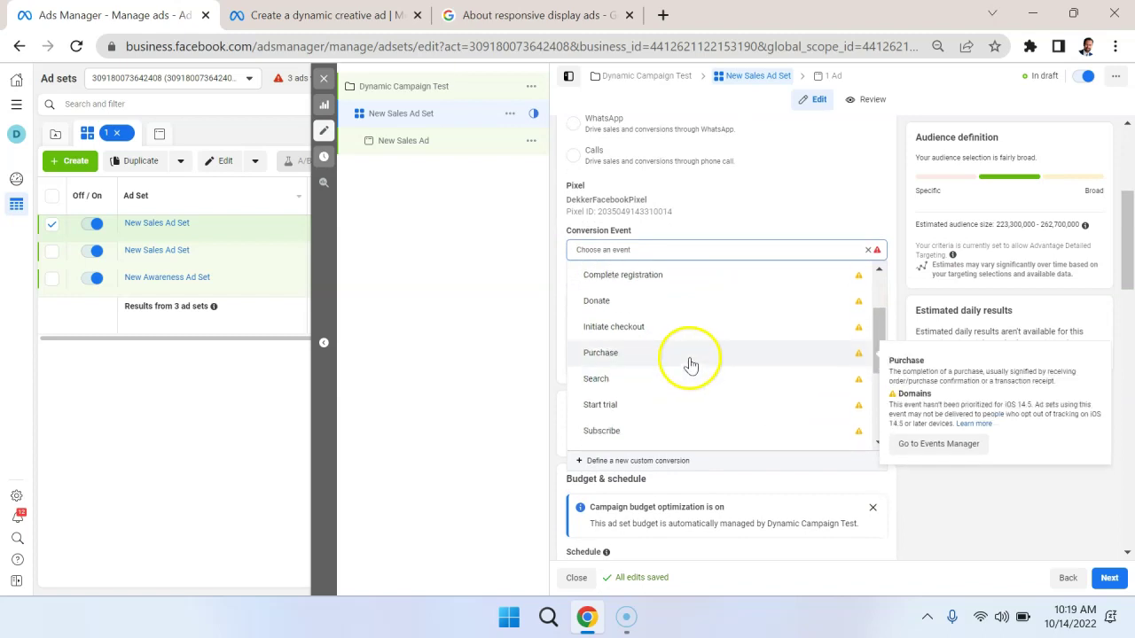
pyautogui.click(686, 361)
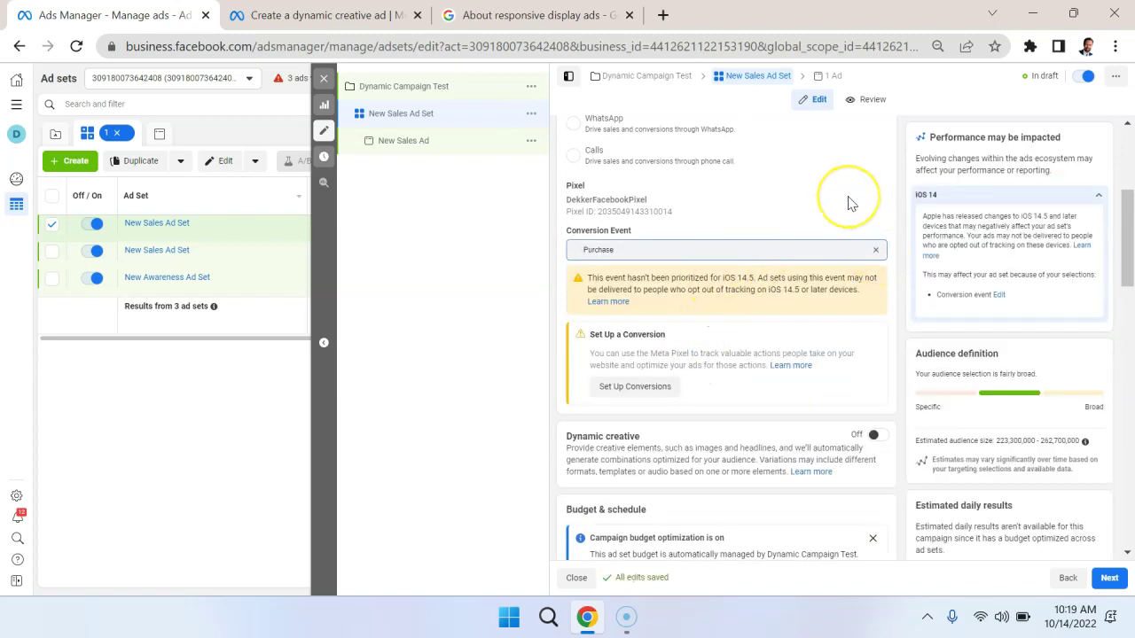
pyautogui.scroll(3, 856, 212)
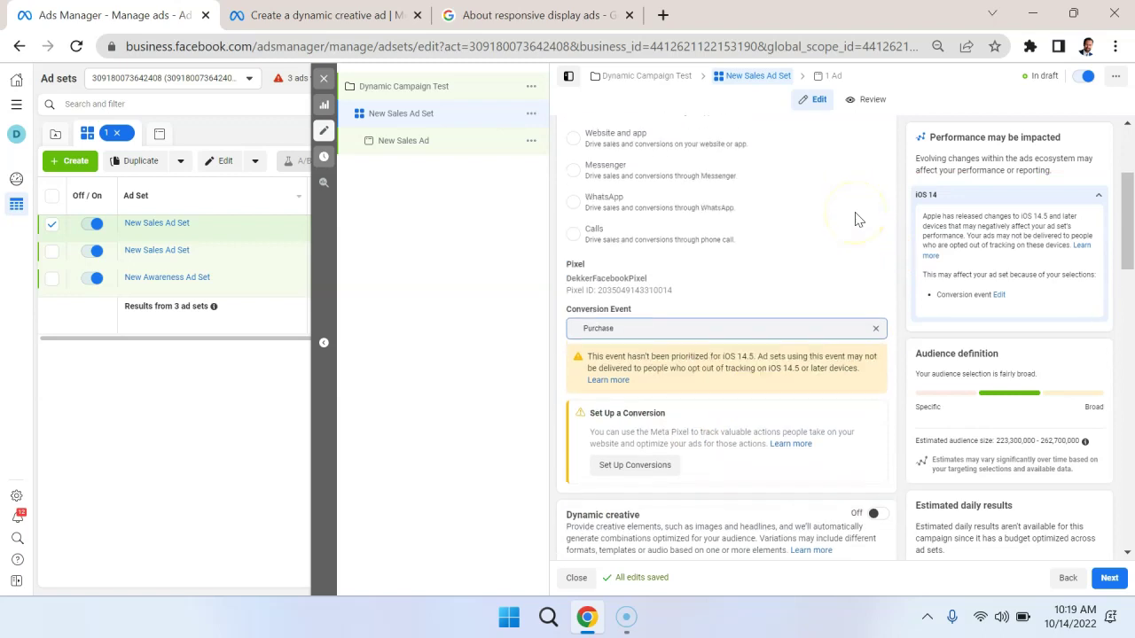
pyautogui.scroll(-3, 856, 218)
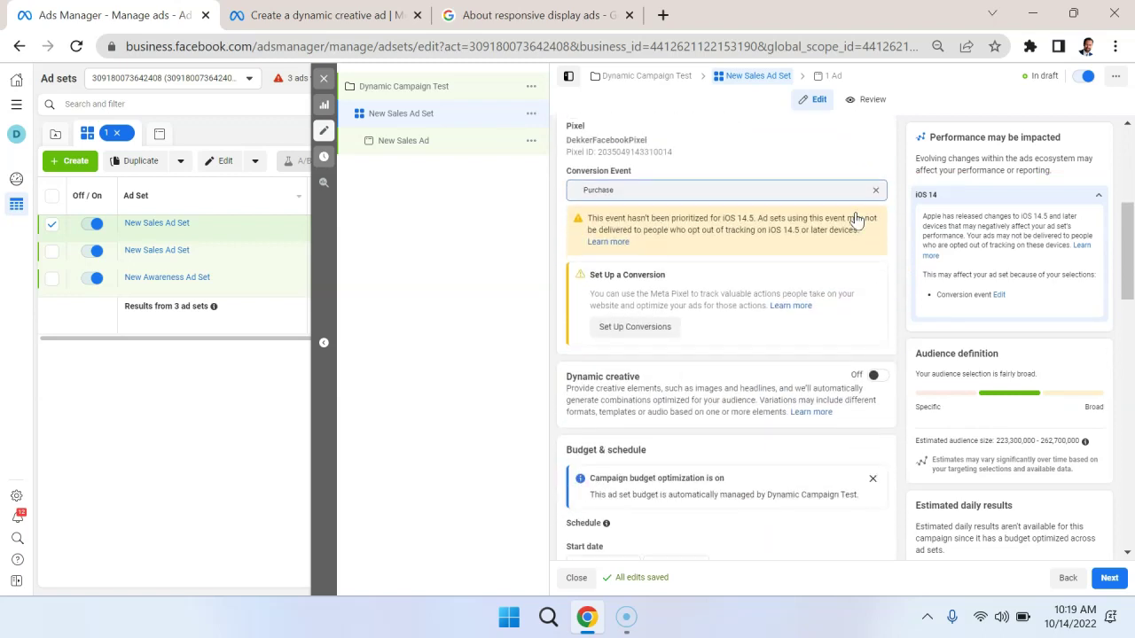
pyautogui.scroll(3, 854, 214)
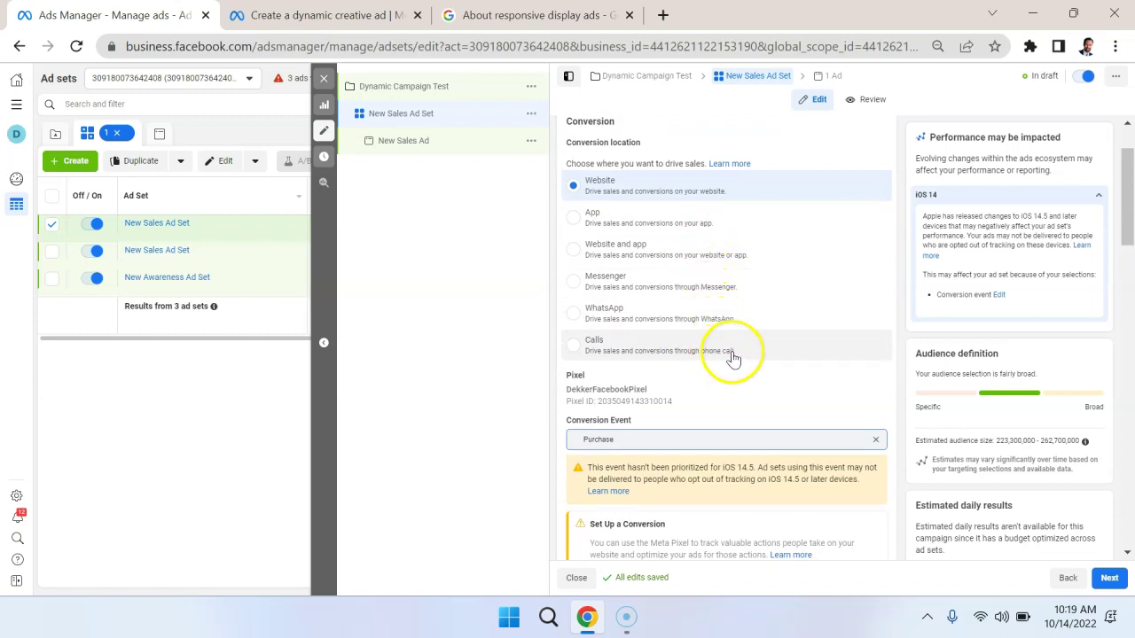
pyautogui.scroll(-3, 808, 430)
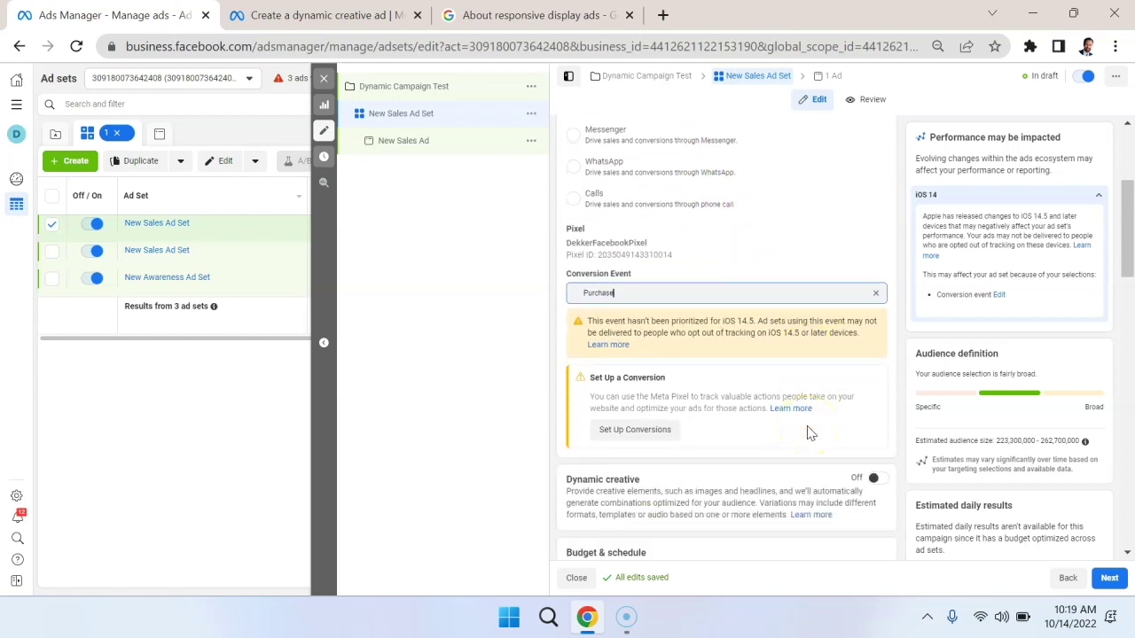
pyautogui.scroll(-2, 809, 432)
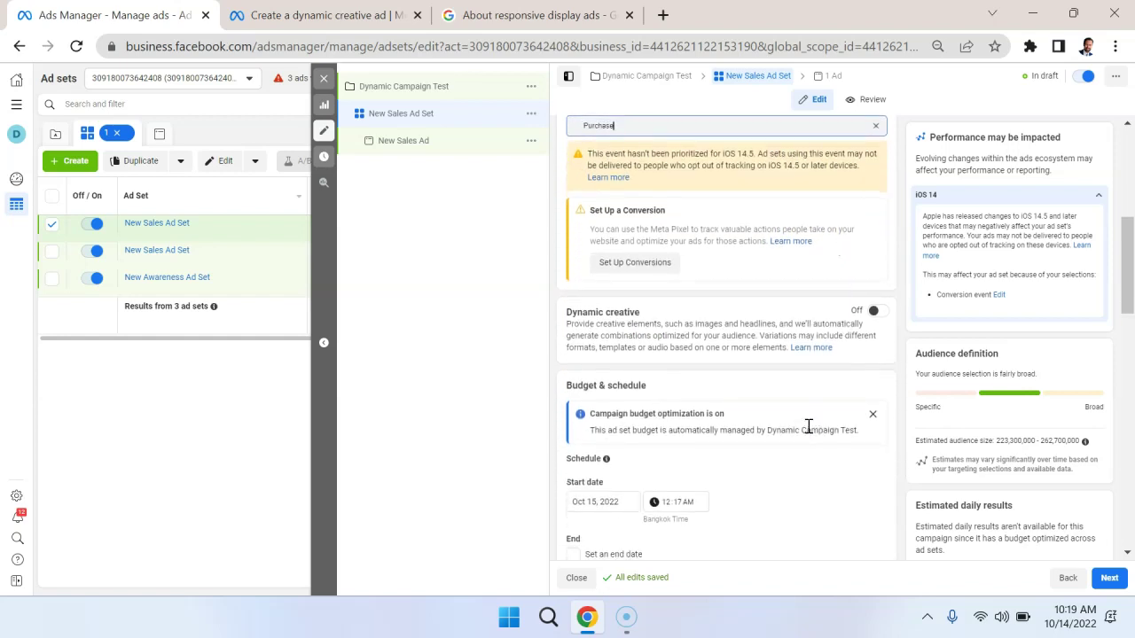
pyautogui.scroll(-1, 808, 430)
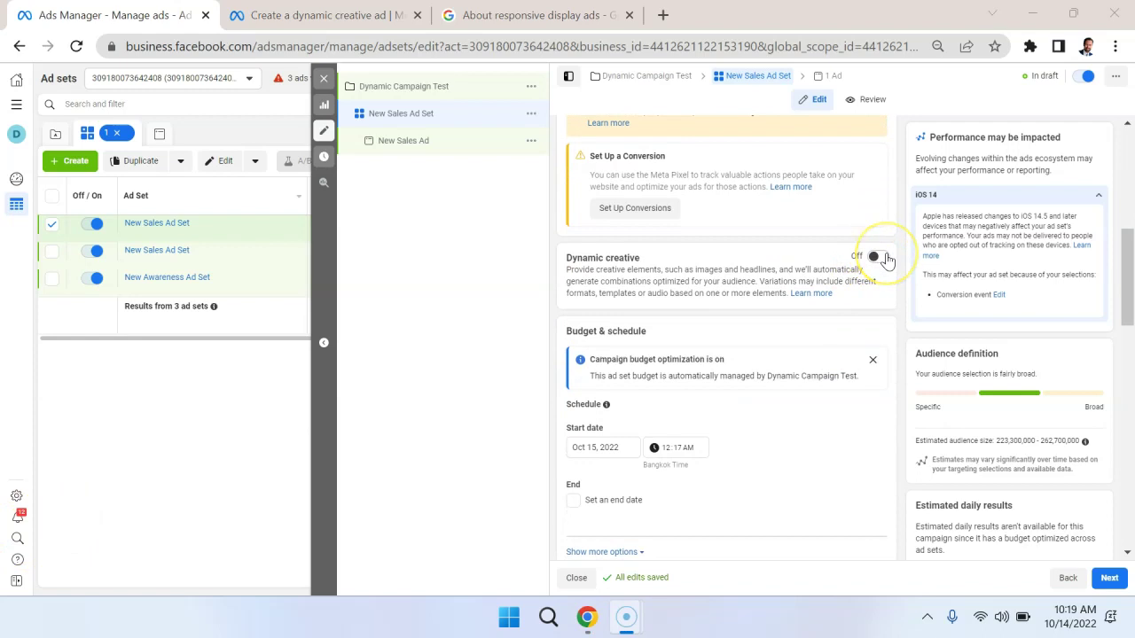
# Step: Switch Dynamic creative on for New Sales Ad Set, accepting the catalog incompatibility warning
pyautogui.click(876, 257)
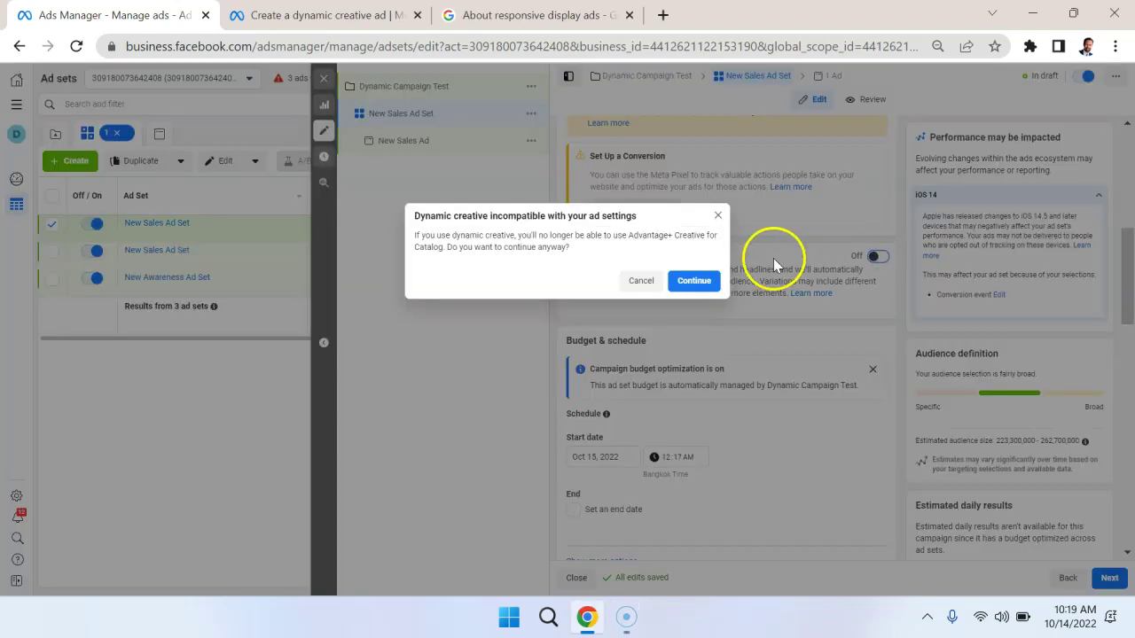
pyautogui.click(696, 281)
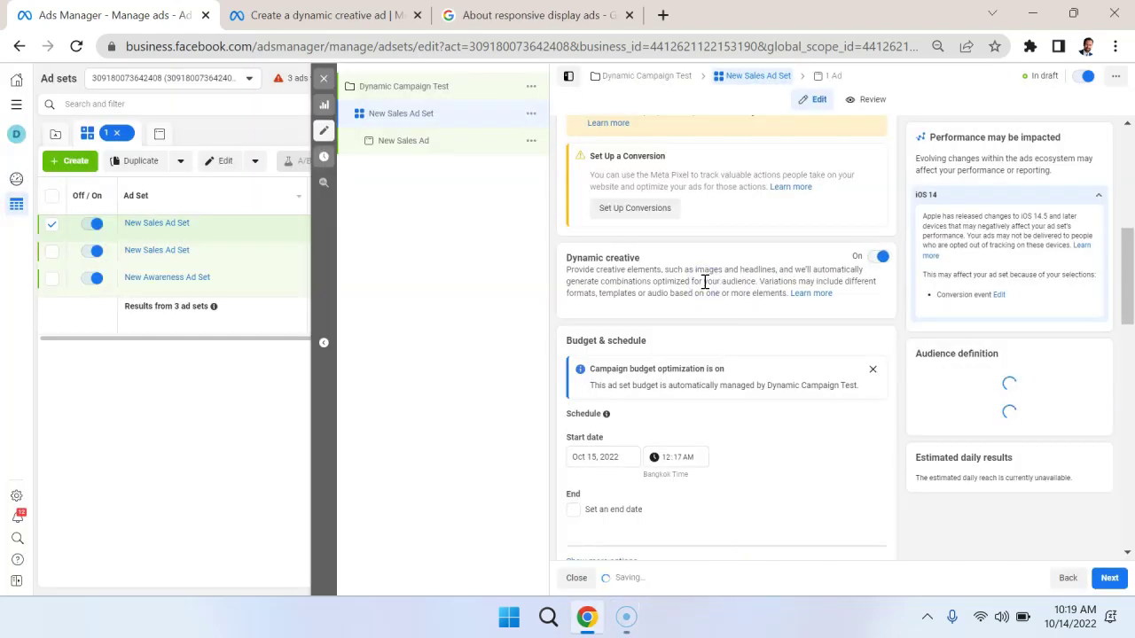
pyautogui.scroll(-1, 704, 293)
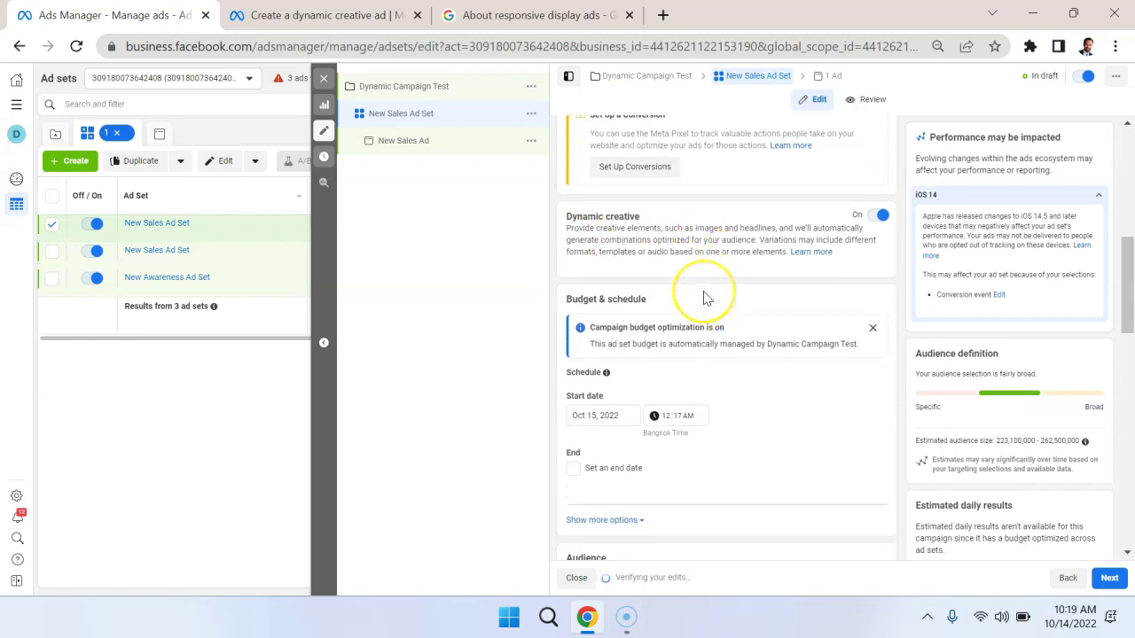
pyautogui.scroll(-1, 703, 296)
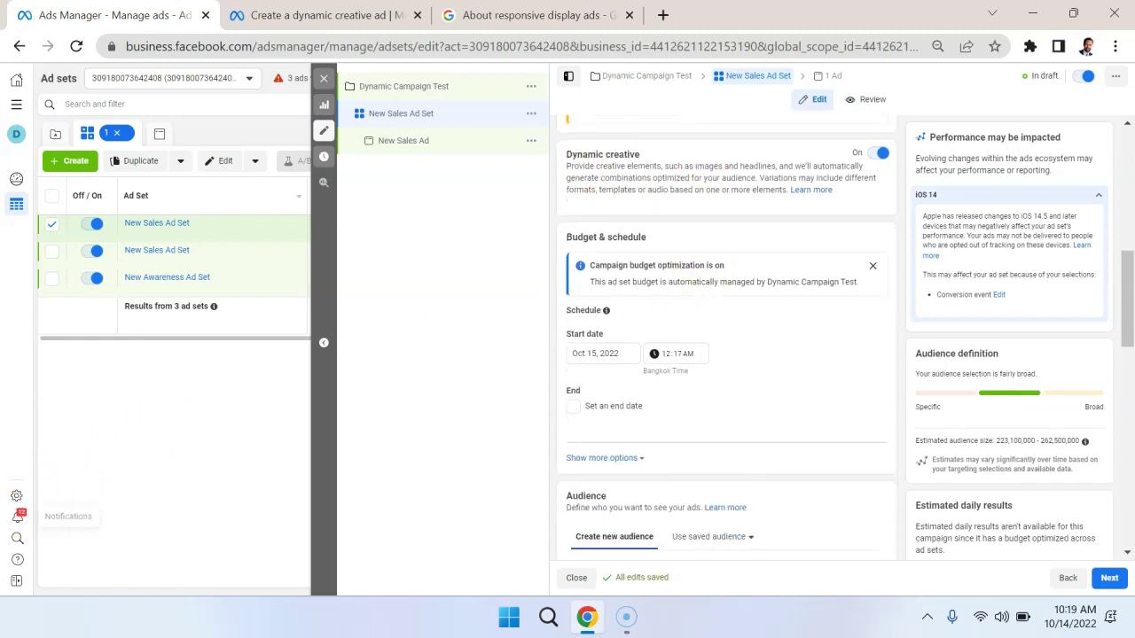
pyautogui.scroll(-3, 709, 373)
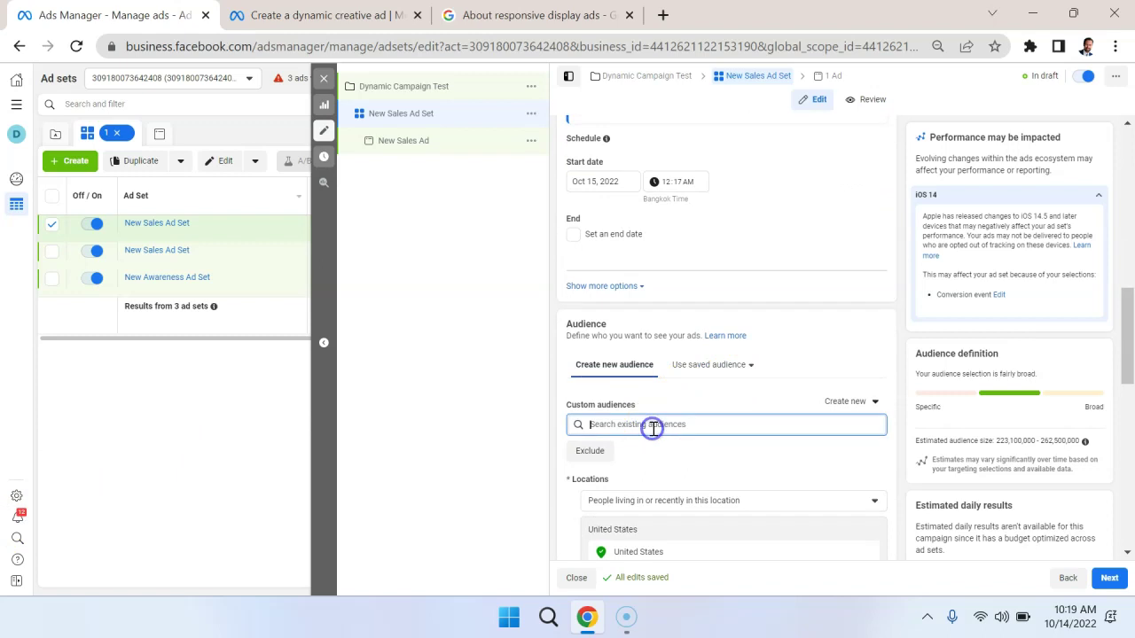
# Step: Add LeadEnforce-UdemyPage and Udemy Instagram from the Custom Audience list to the ad set
pyautogui.click(661, 456)
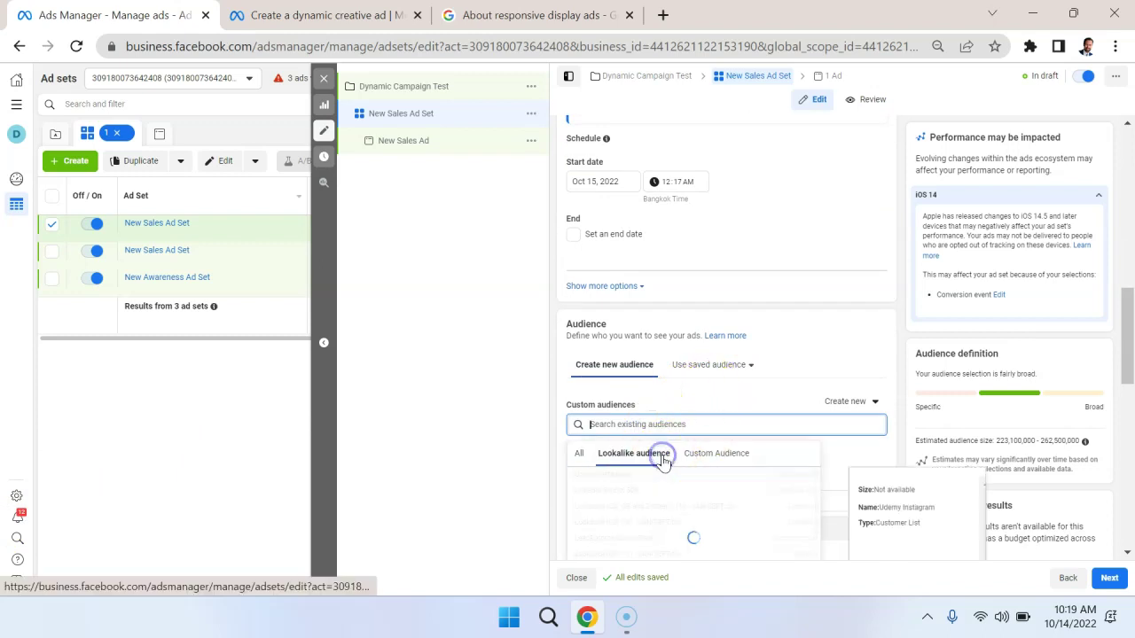
pyautogui.click(705, 458)
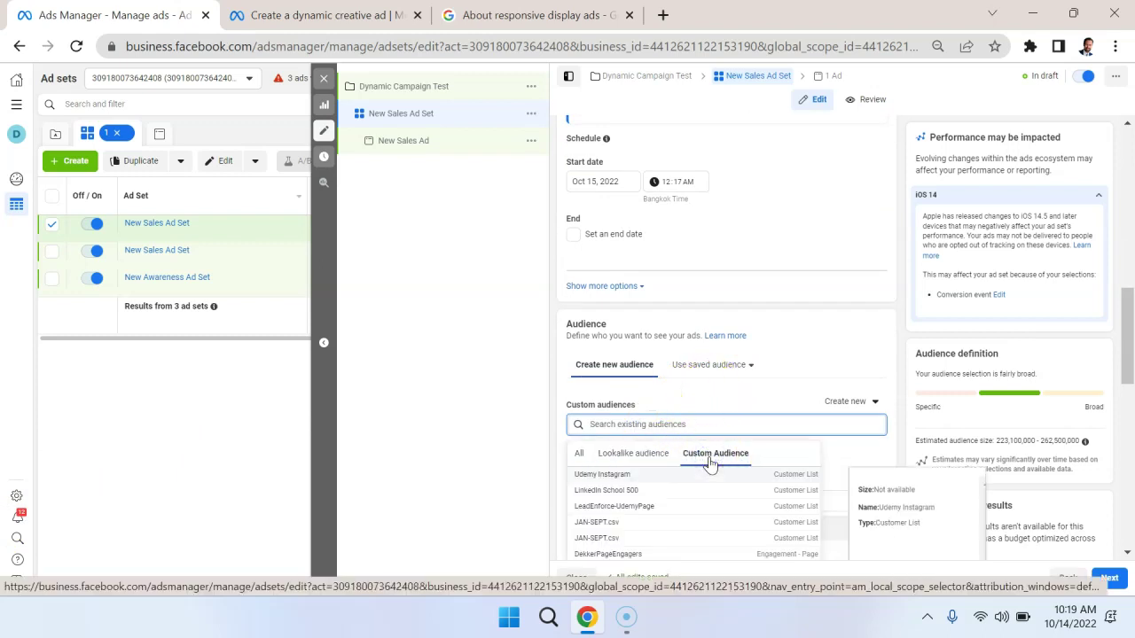
pyautogui.click(663, 508)
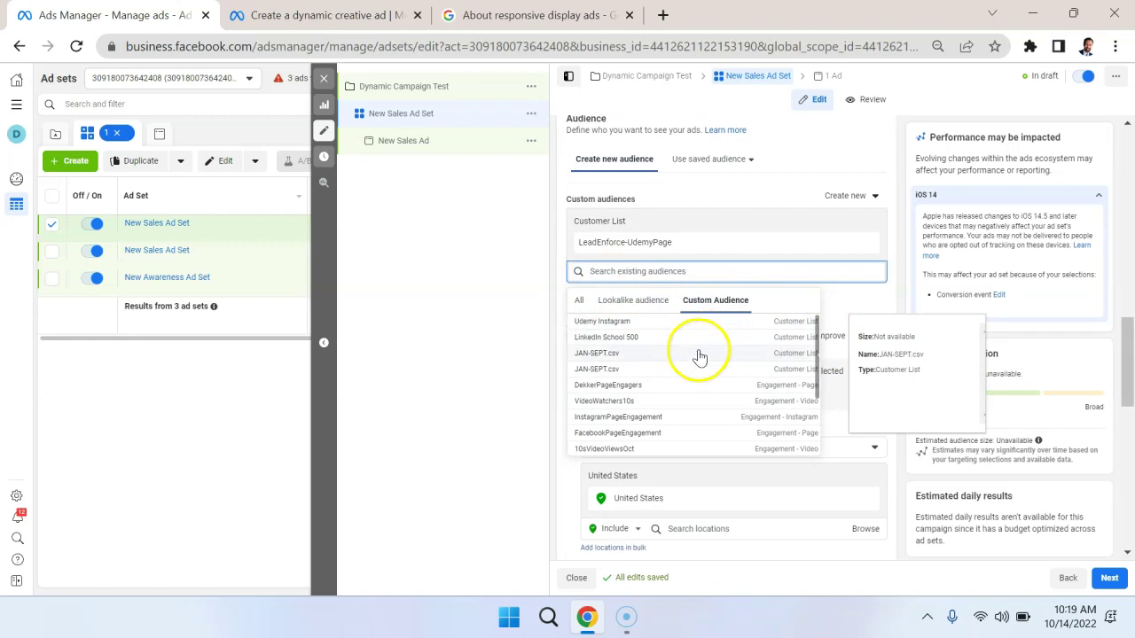
pyautogui.click(603, 321)
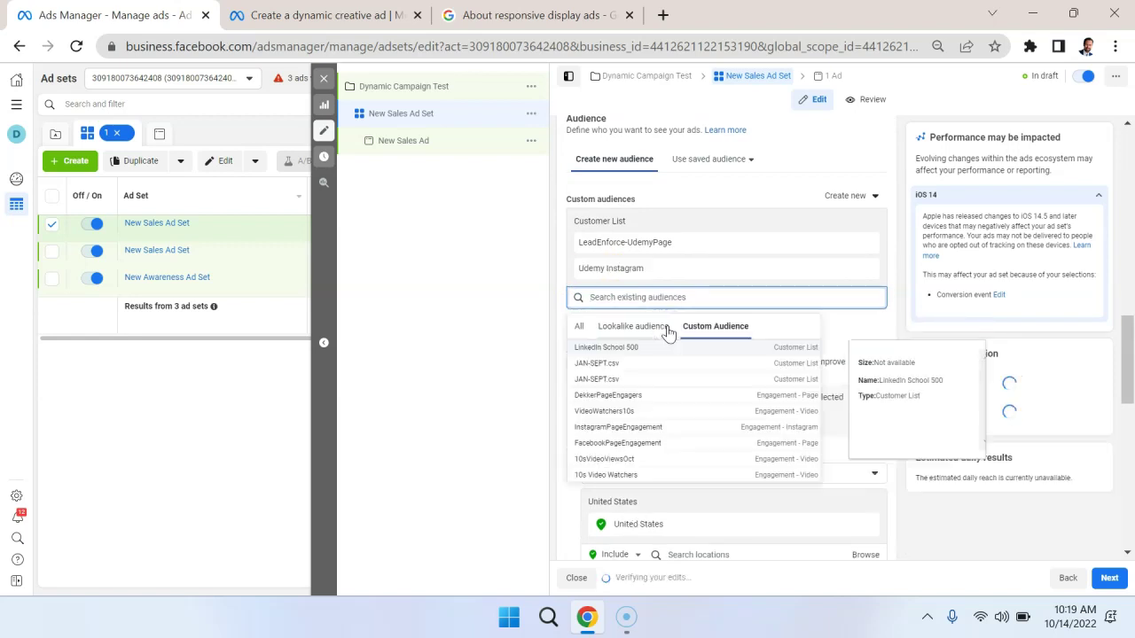
pyautogui.click(502, 223)
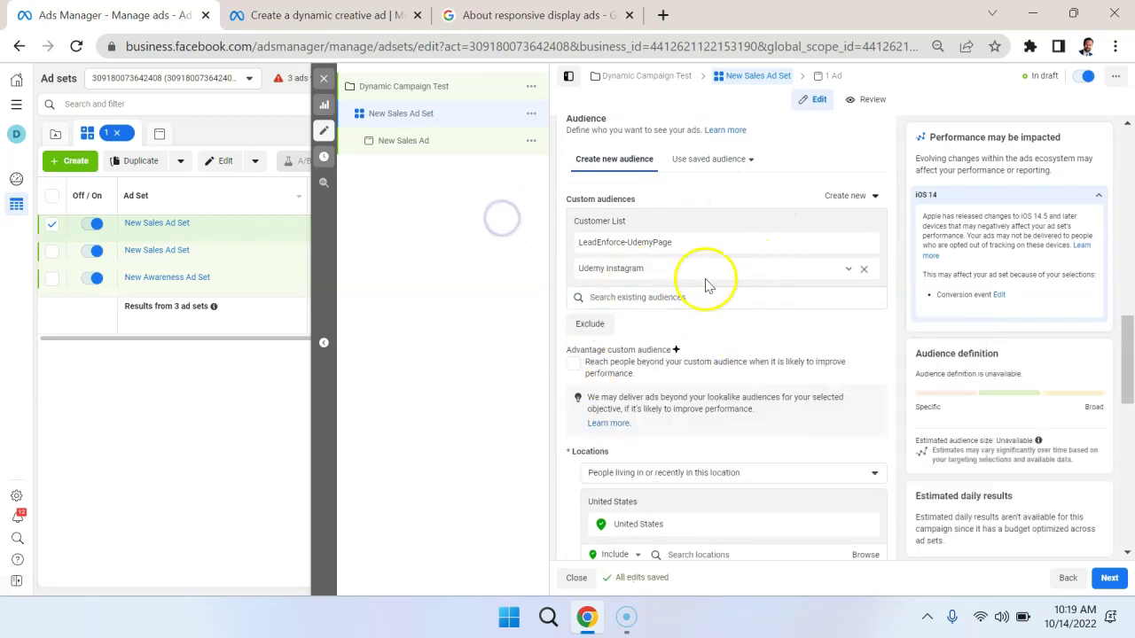
# Step: Try a Detailed targeting search for 'sd', then dismiss the empty results
pyautogui.scroll(-2, 792, 360)
pyautogui.scroll(-2, 798, 372)
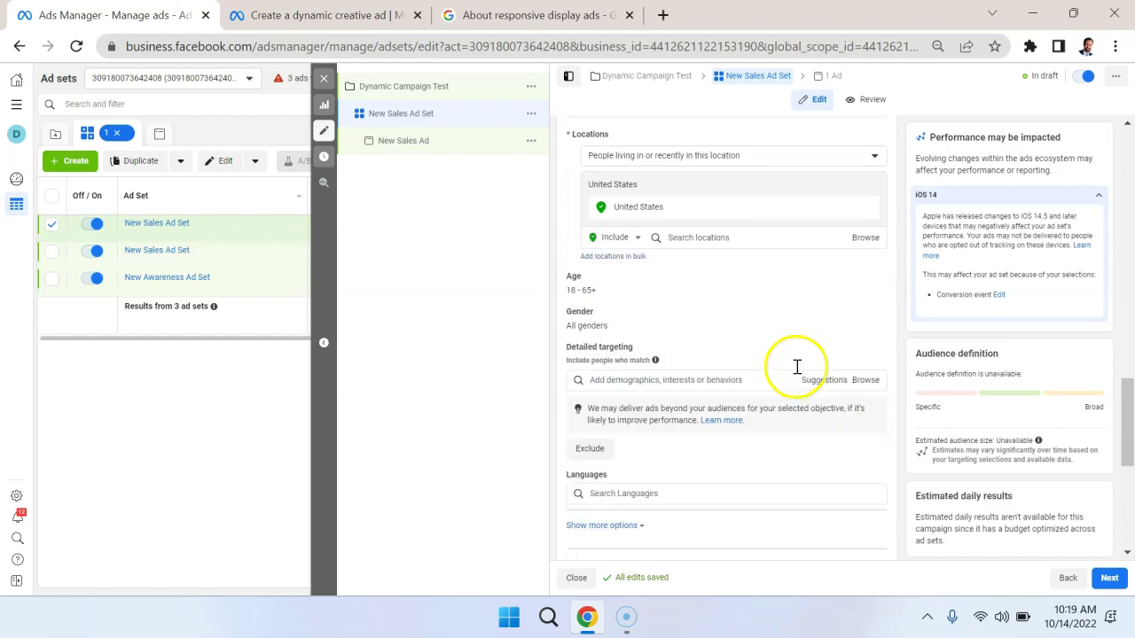
pyautogui.click(705, 379)
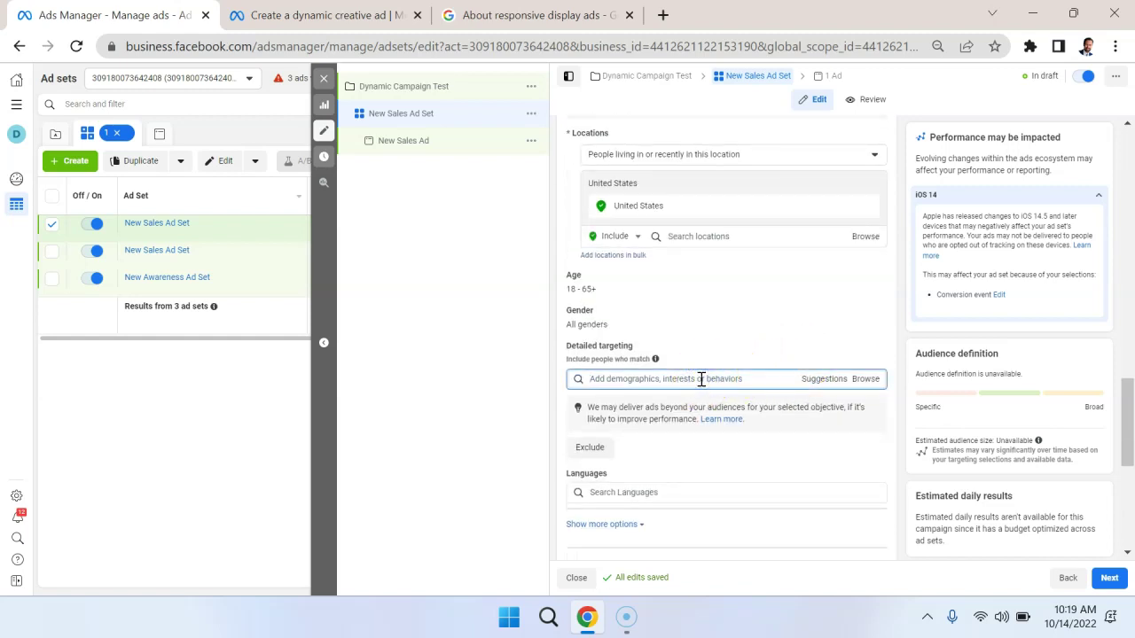
pyautogui.write('sd')
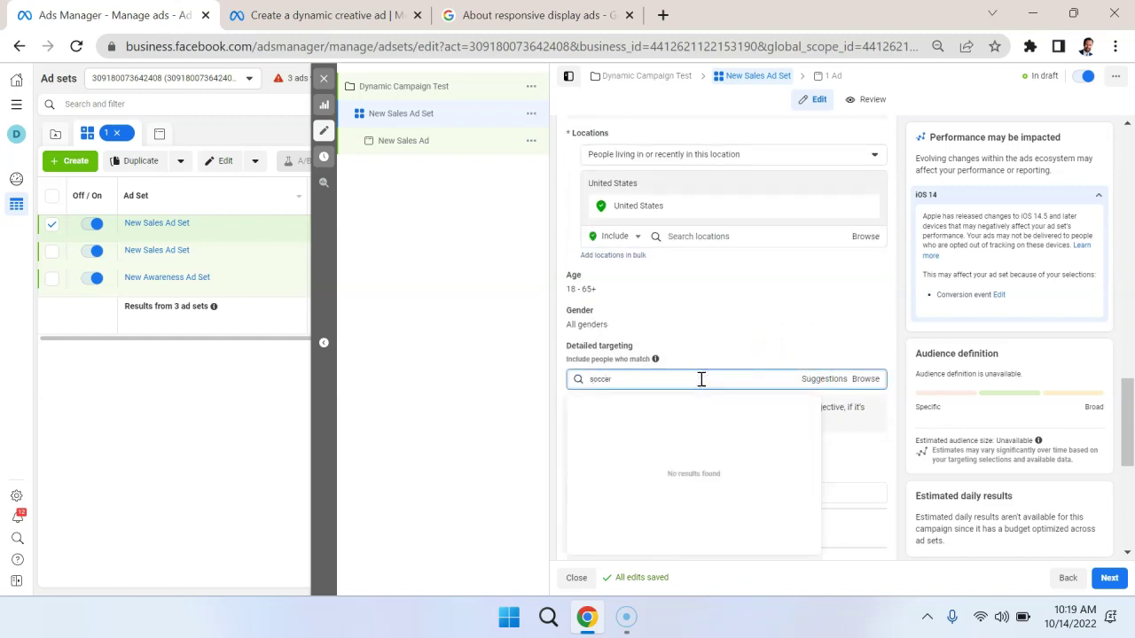
pyautogui.click(807, 326)
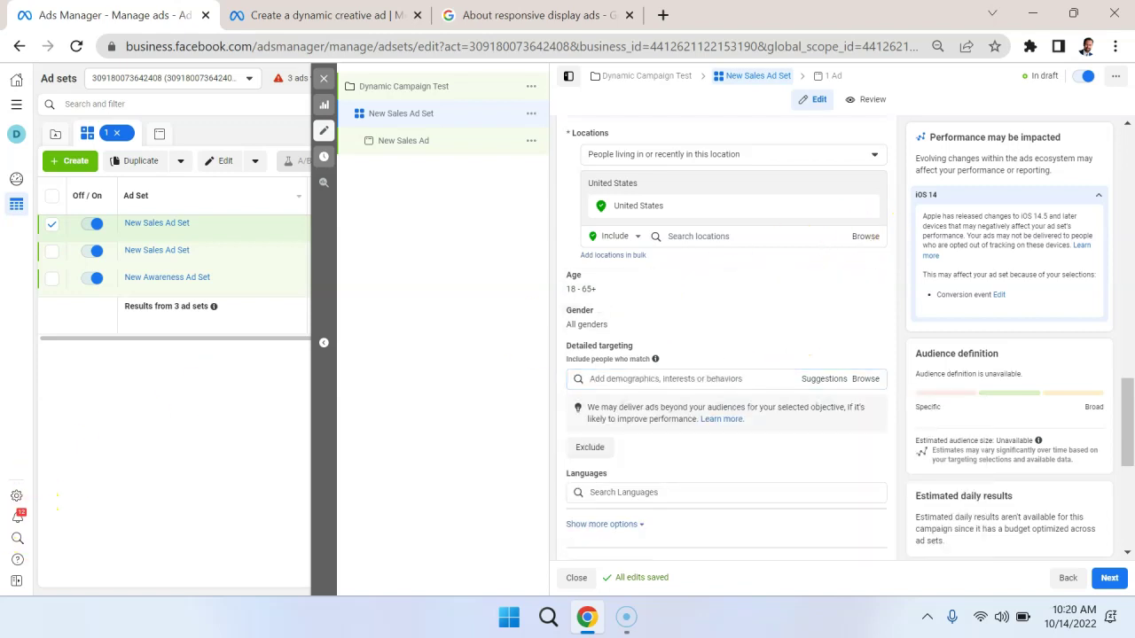
# Step: Search the languages for 'Englis' and target English (All)
pyautogui.scroll(-3, 722, 274)
pyautogui.click(714, 274)
pyautogui.write('Engl')
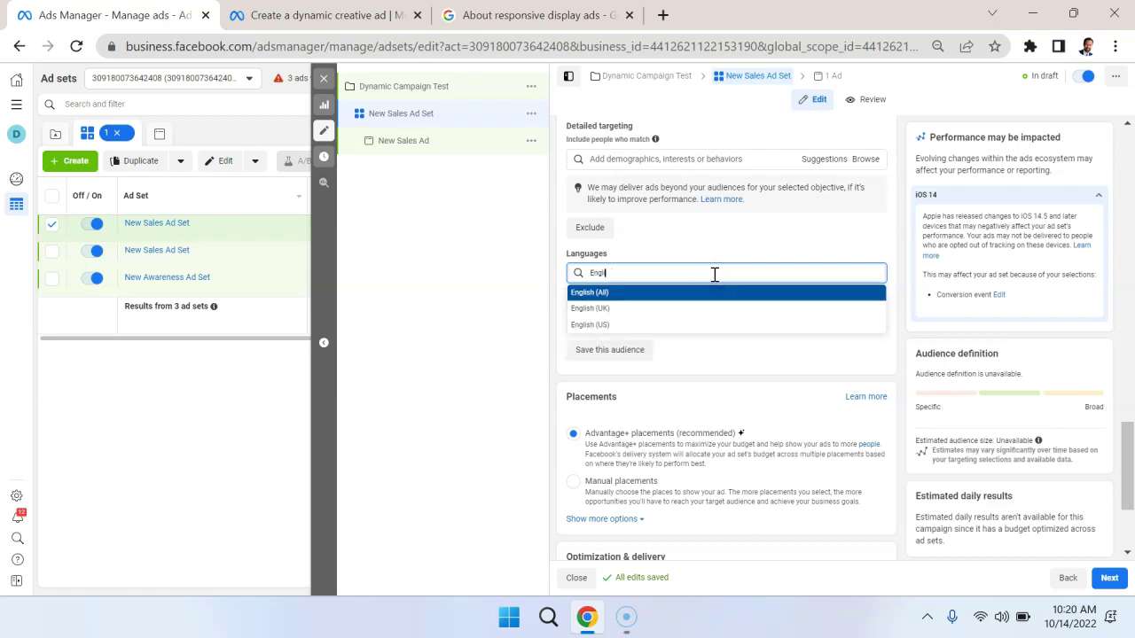
pyautogui.write('is')
pyautogui.click(690, 294)
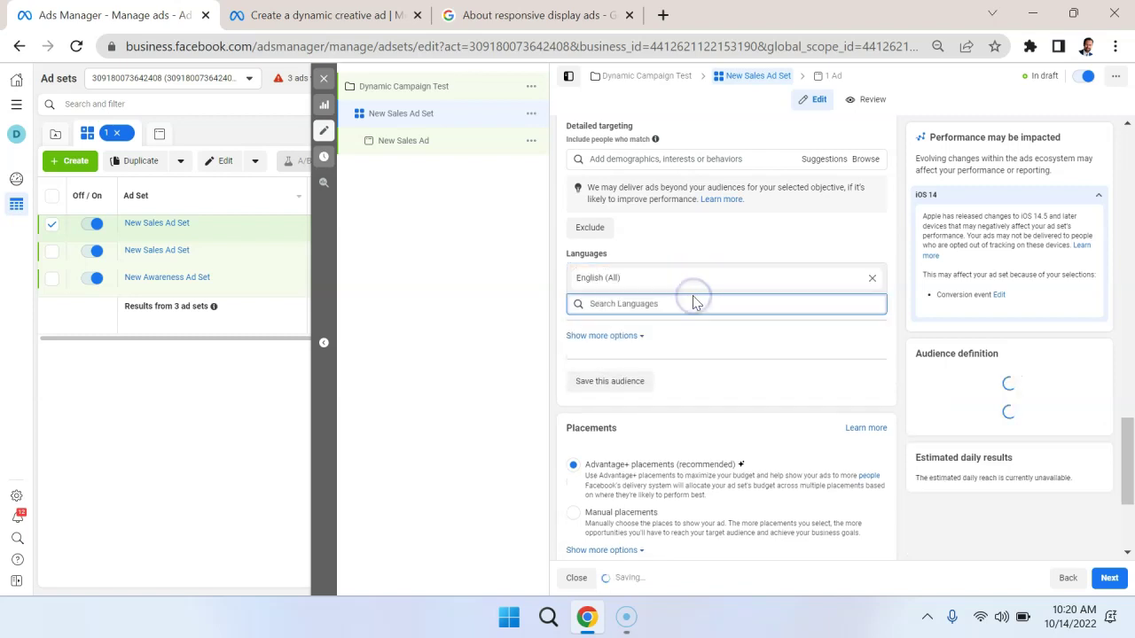
pyautogui.scroll(-2, 842, 360)
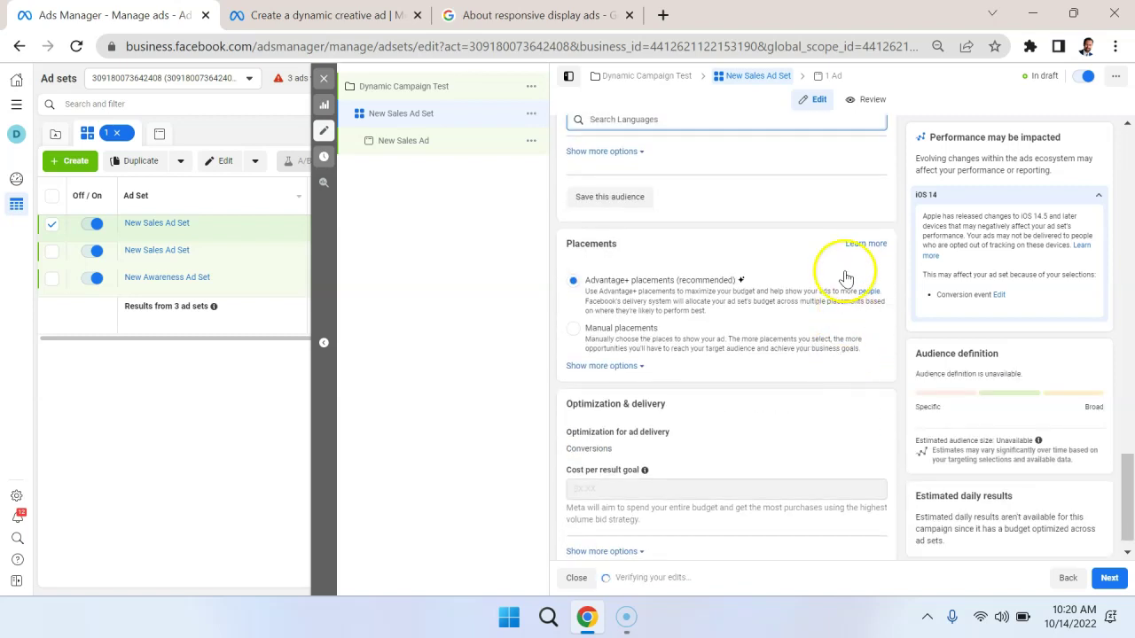
# Step: Scroll through the ad set's Placements section, keeping Advantage+ placements
pyautogui.scroll(-1, 843, 263)
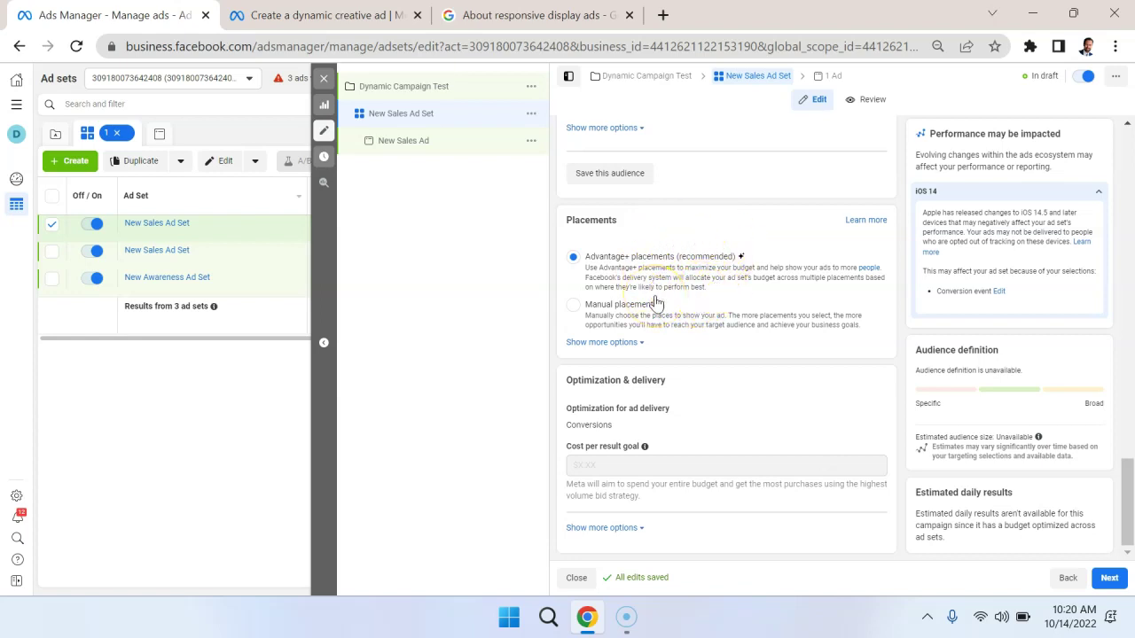
pyautogui.scroll(4, 703, 271)
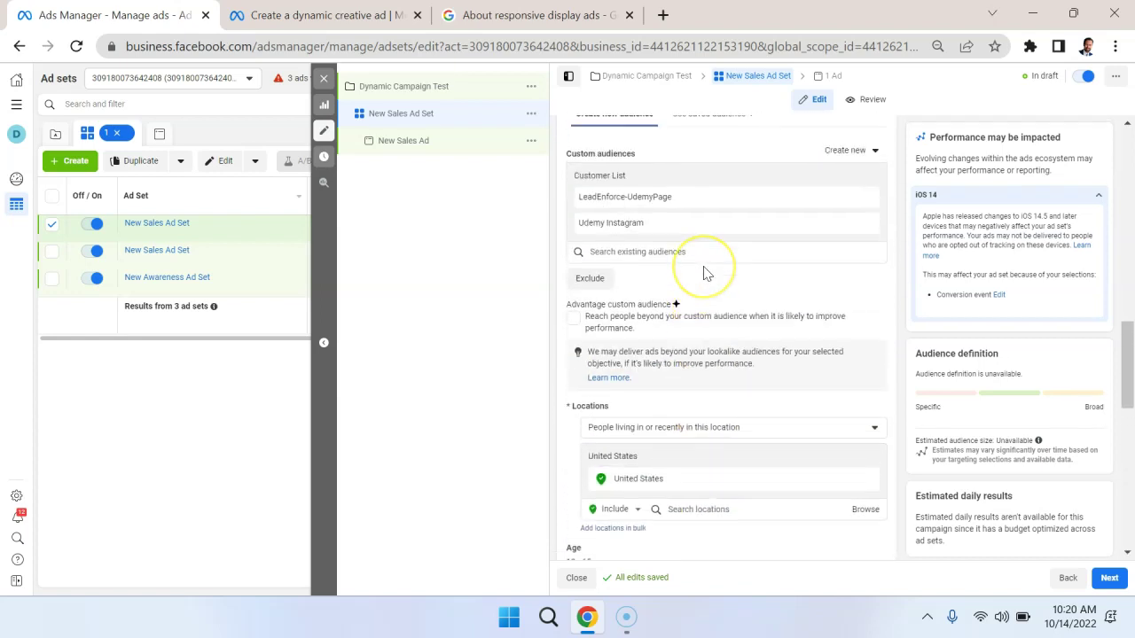
pyautogui.scroll(-4, 704, 272)
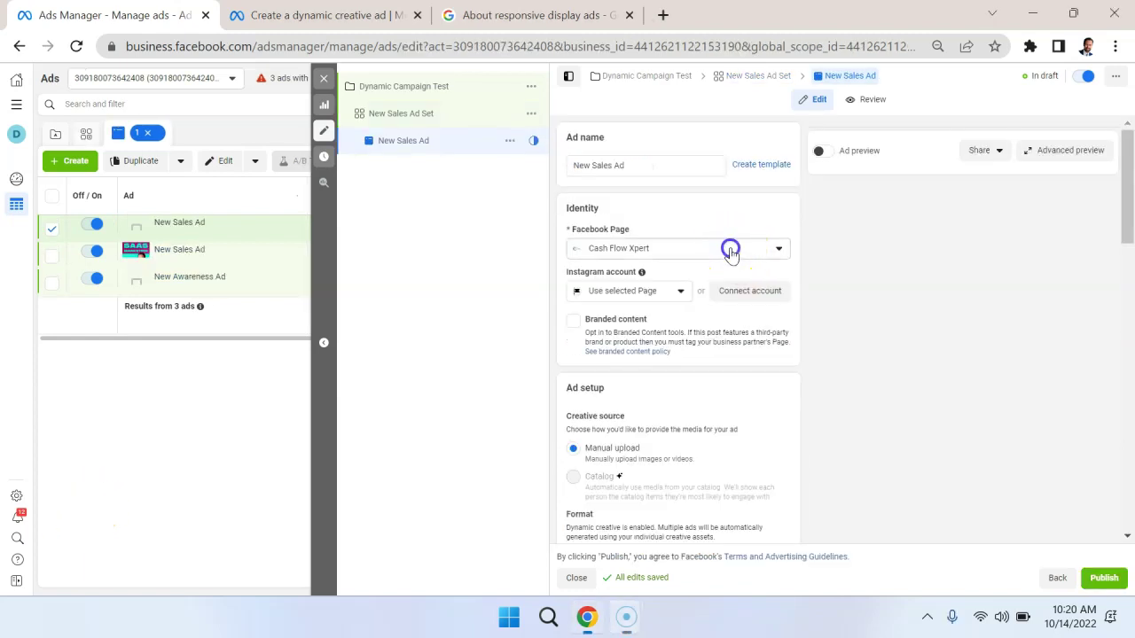
# Step: Open New Sales Ad and choose the business's Facebook Page for it
pyautogui.click(731, 250)
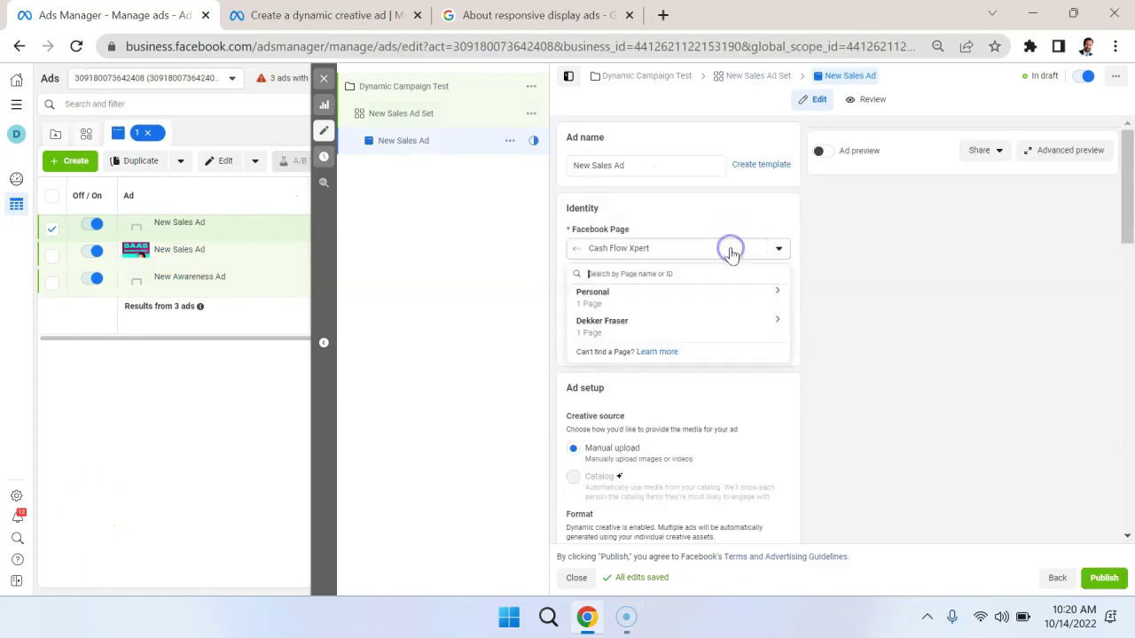
pyautogui.click(631, 328)
pyautogui.click(629, 357)
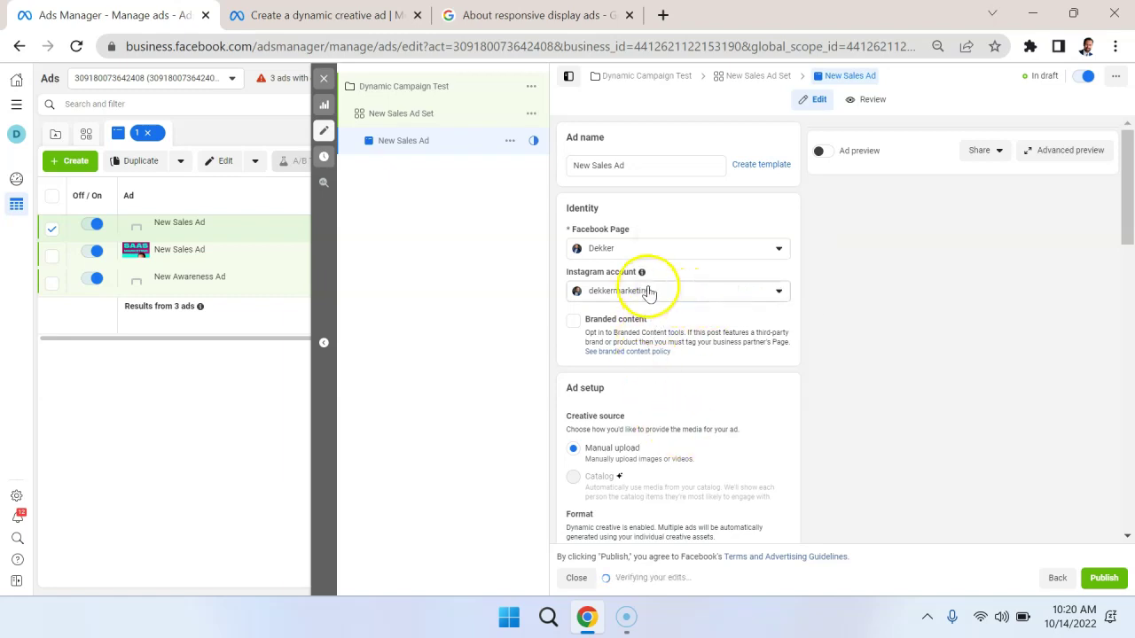
pyautogui.scroll(-1, 736, 368)
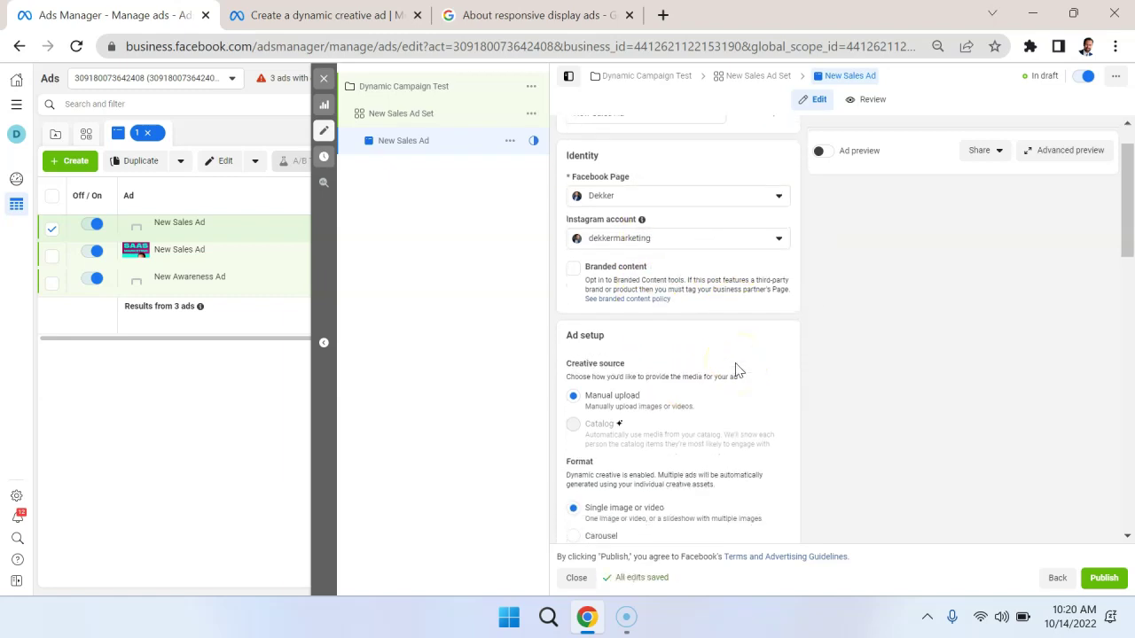
pyautogui.scroll(1, 736, 368)
pyautogui.scroll(-4, 735, 370)
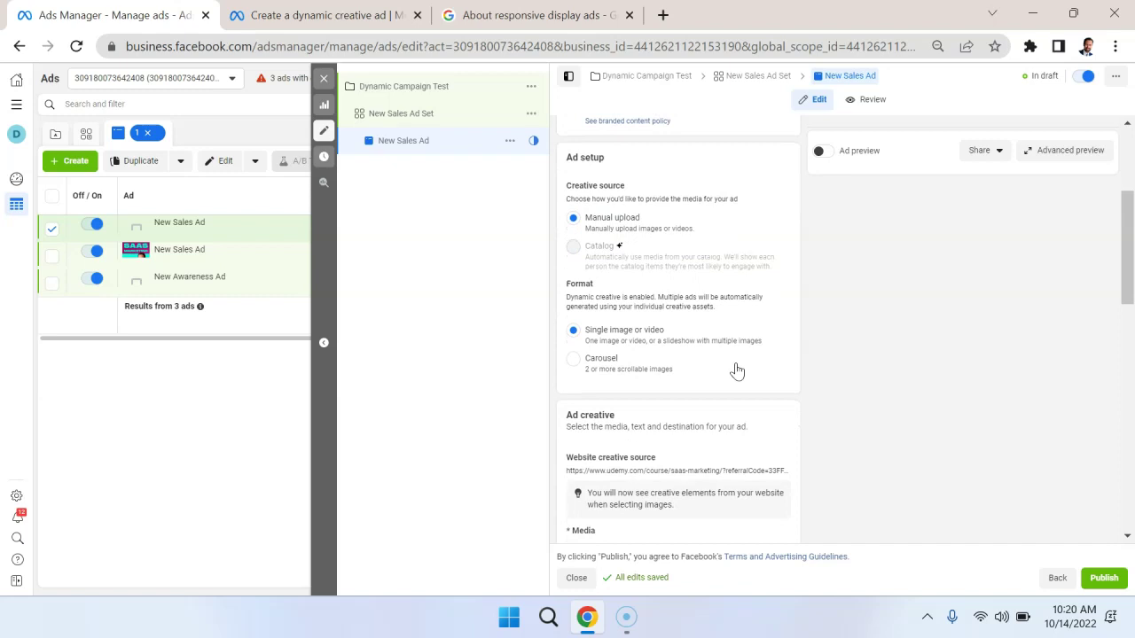
pyautogui.scroll(-1, 735, 371)
# Step: Change the ad format from Carousel to Single image or video and scroll to Media
pyautogui.moveTo(654, 232)
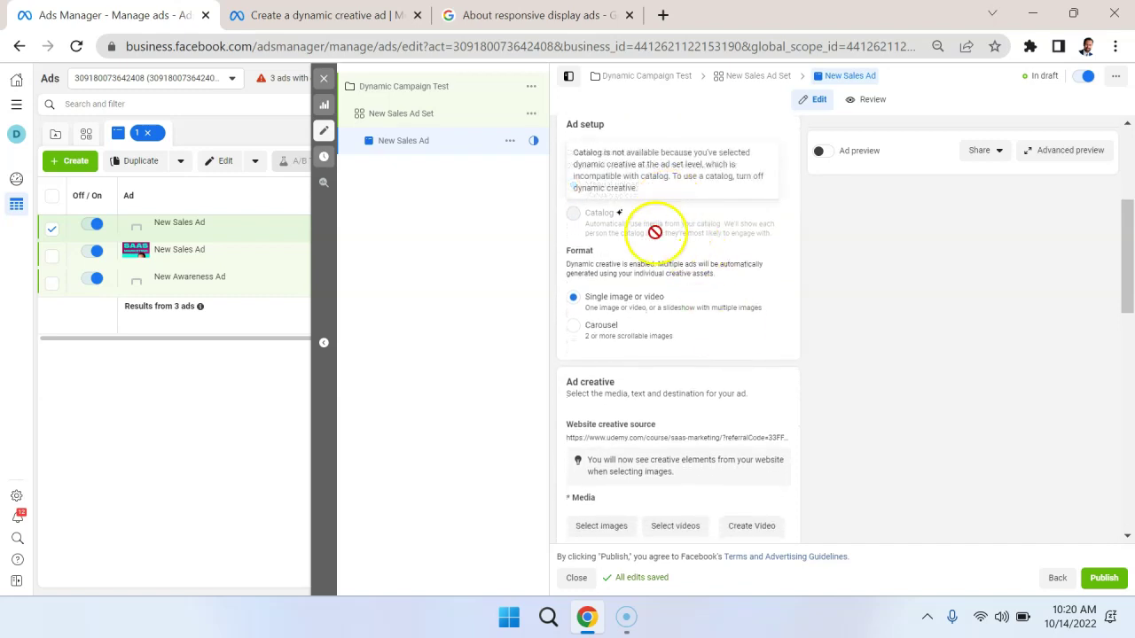
pyautogui.scroll(-1, 646, 328)
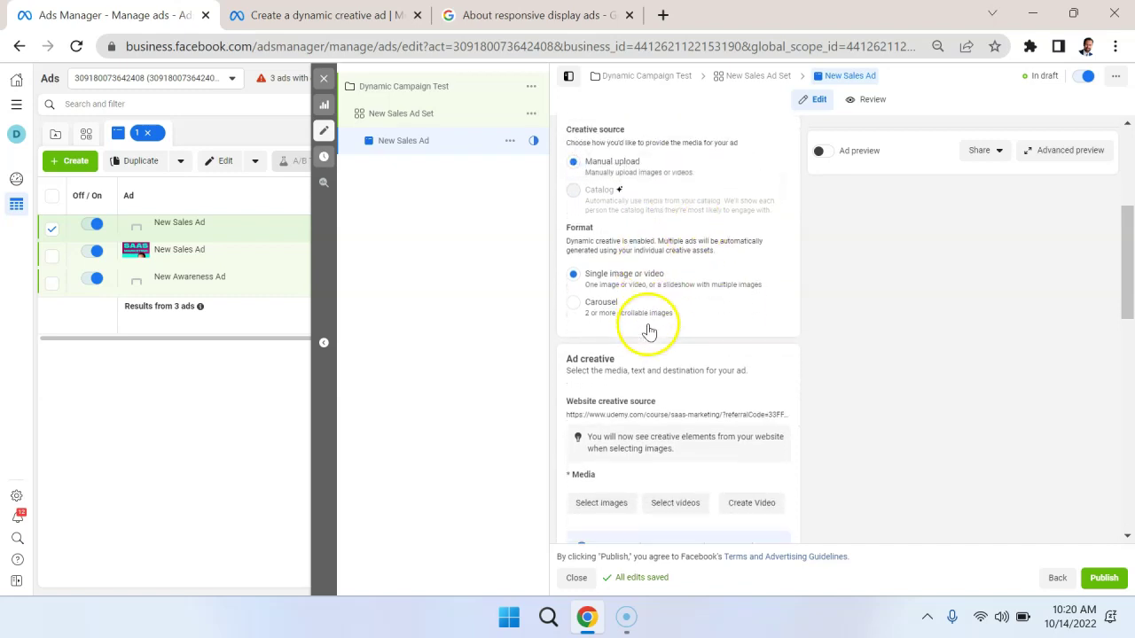
pyautogui.click(610, 303)
pyautogui.click(577, 273)
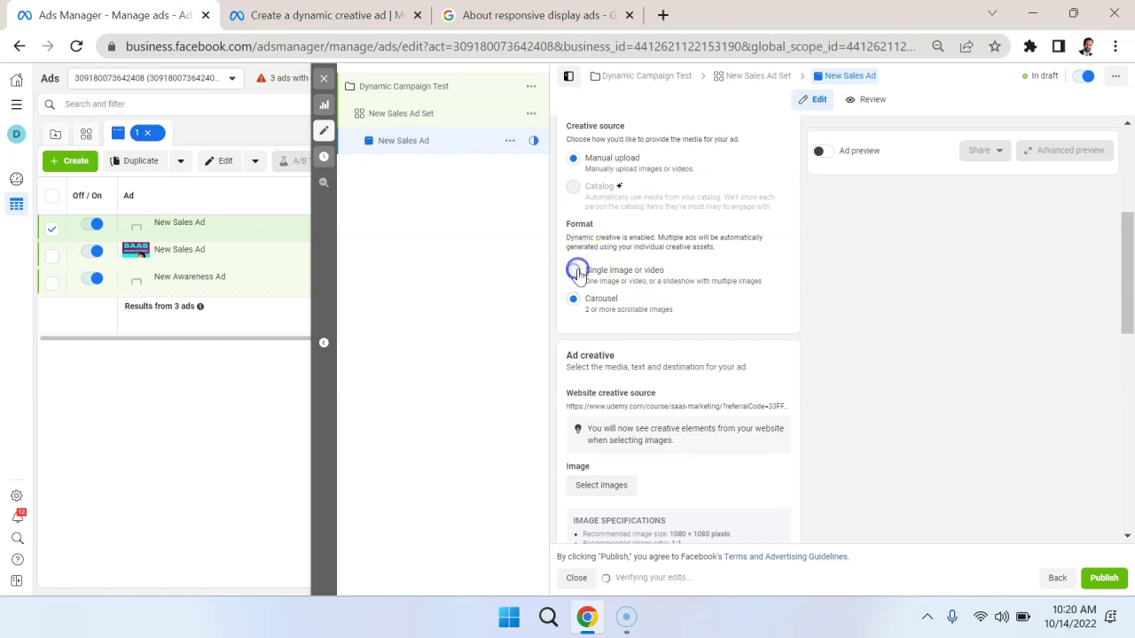
pyautogui.scroll(-4, 805, 326)
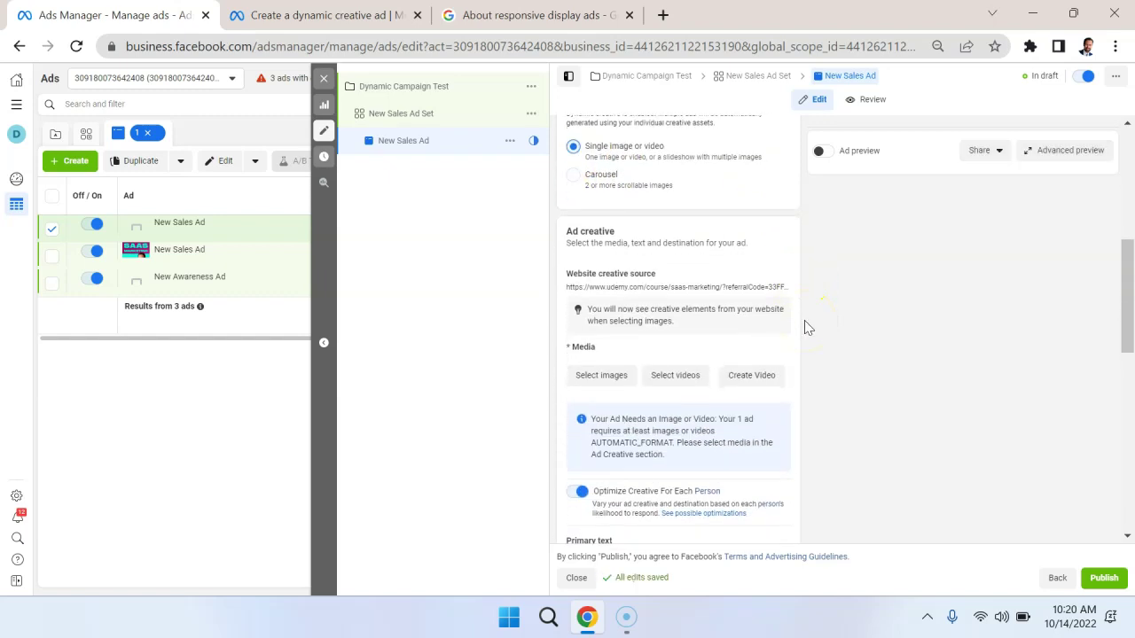
pyautogui.scroll(-2, 805, 327)
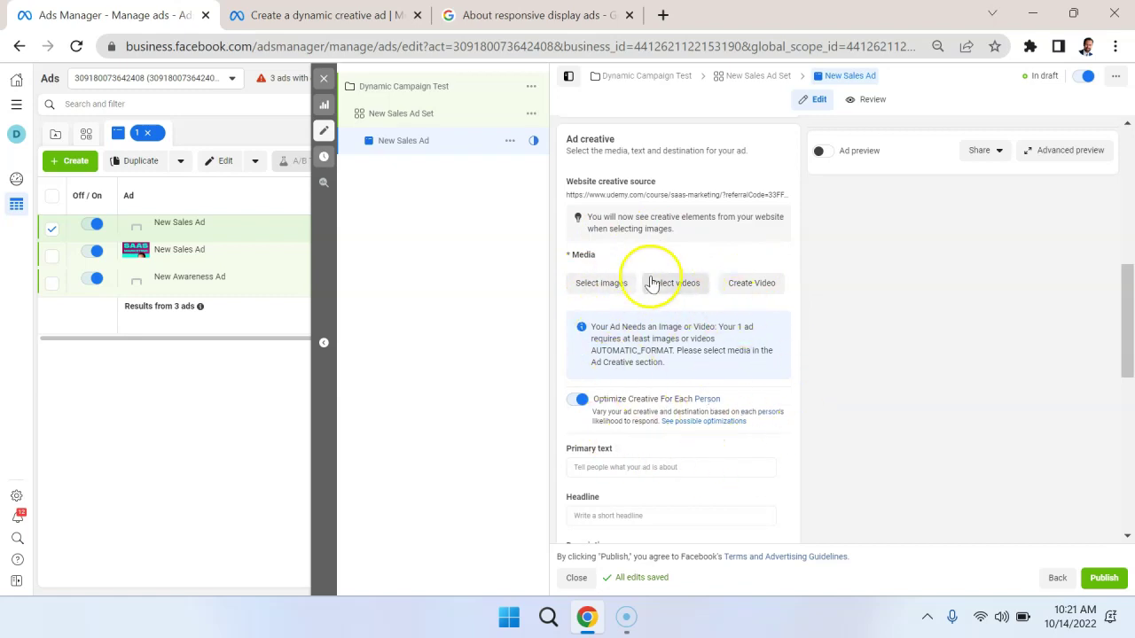
# Step: Open the account's image library and select saas.png
pyautogui.click(601, 282)
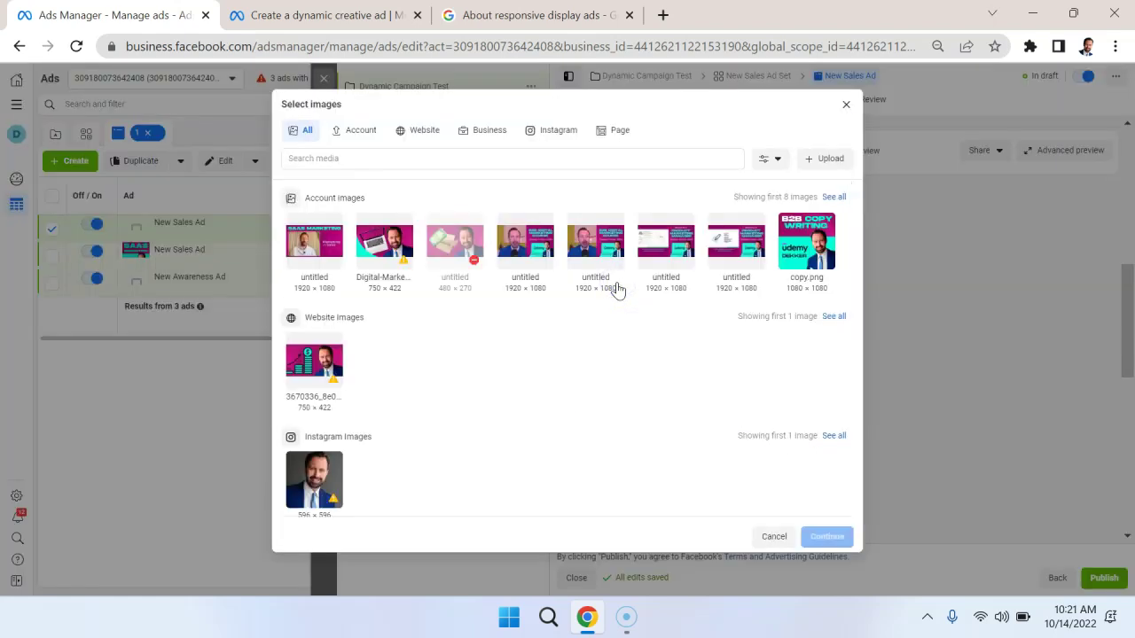
pyautogui.click(834, 197)
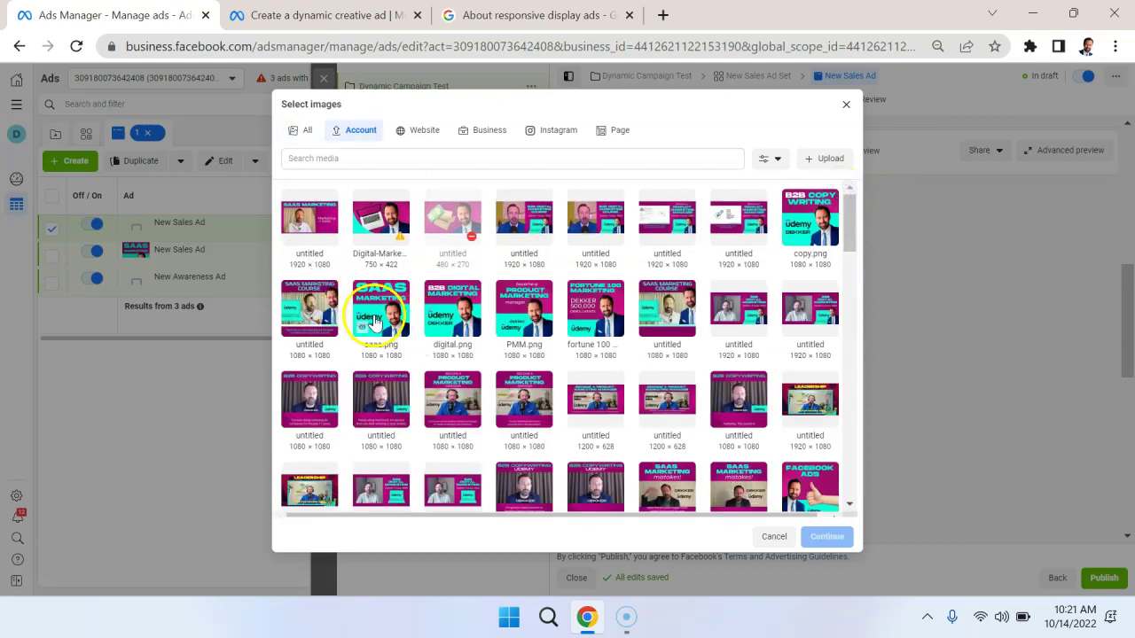
pyautogui.click(374, 321)
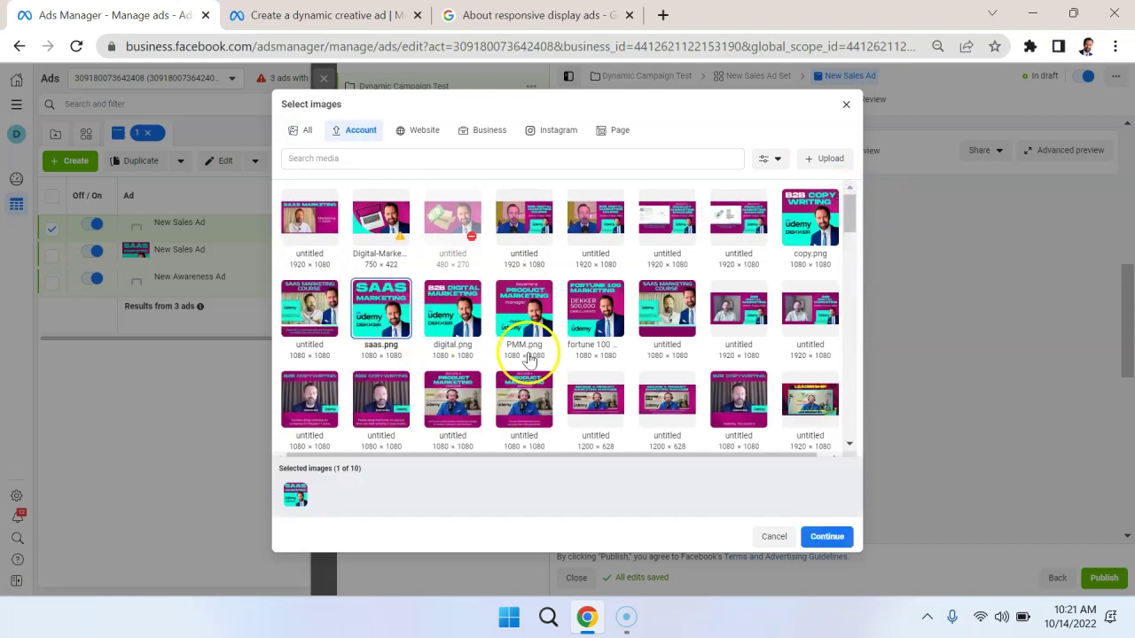
pyautogui.scroll(-2, 600, 375)
pyautogui.scroll(-2, 617, 380)
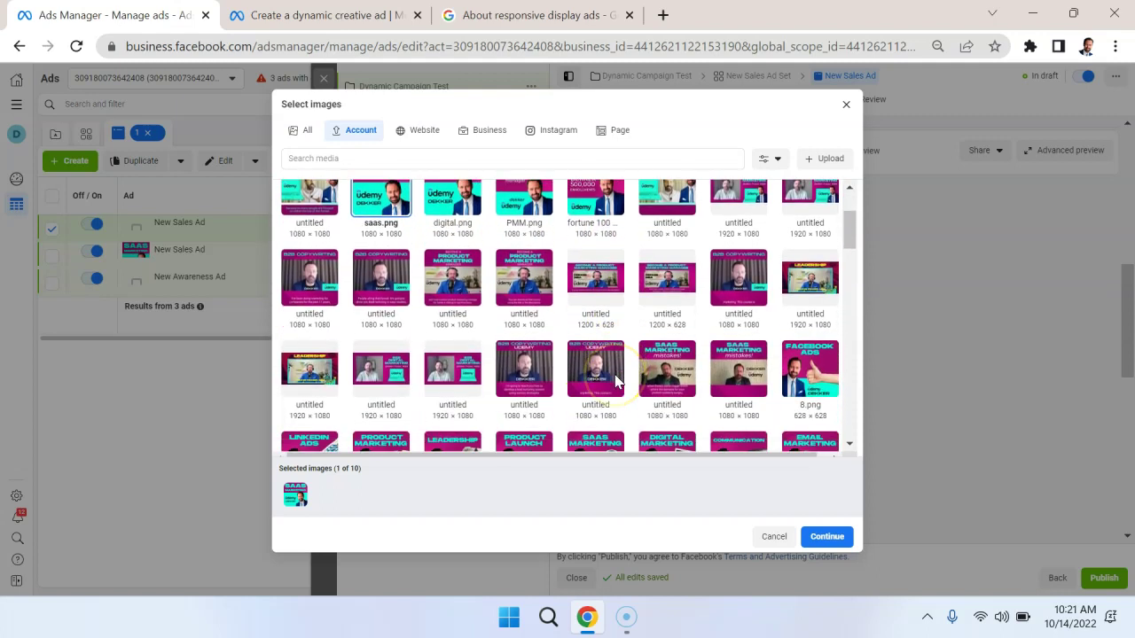
pyautogui.scroll(2, 616, 379)
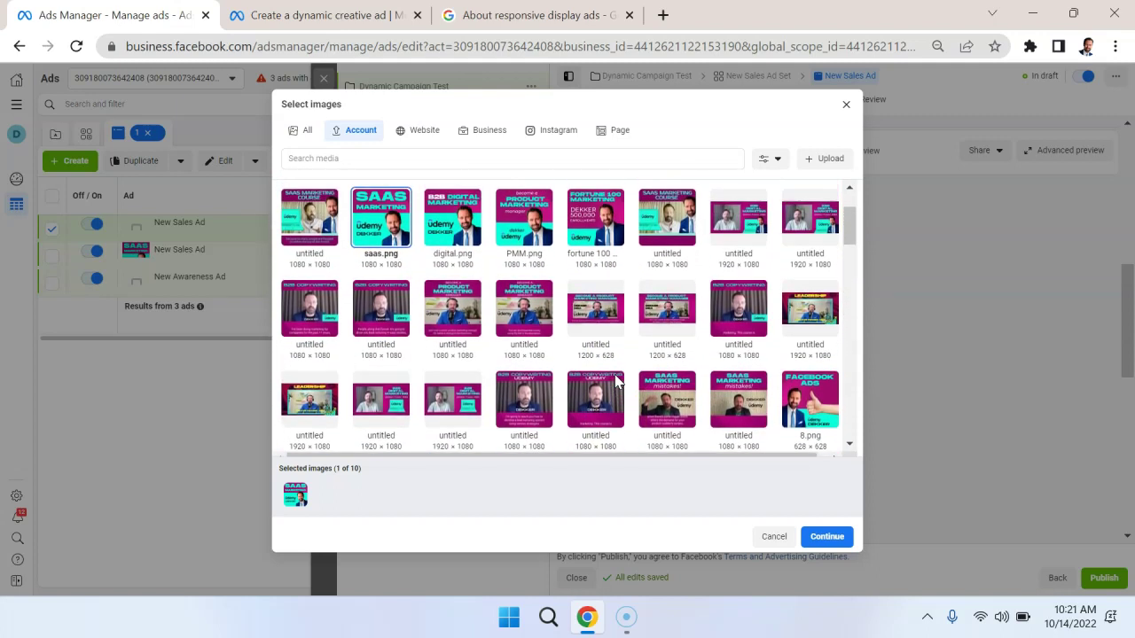
pyautogui.scroll(1, 617, 380)
pyautogui.scroll(-1, 617, 380)
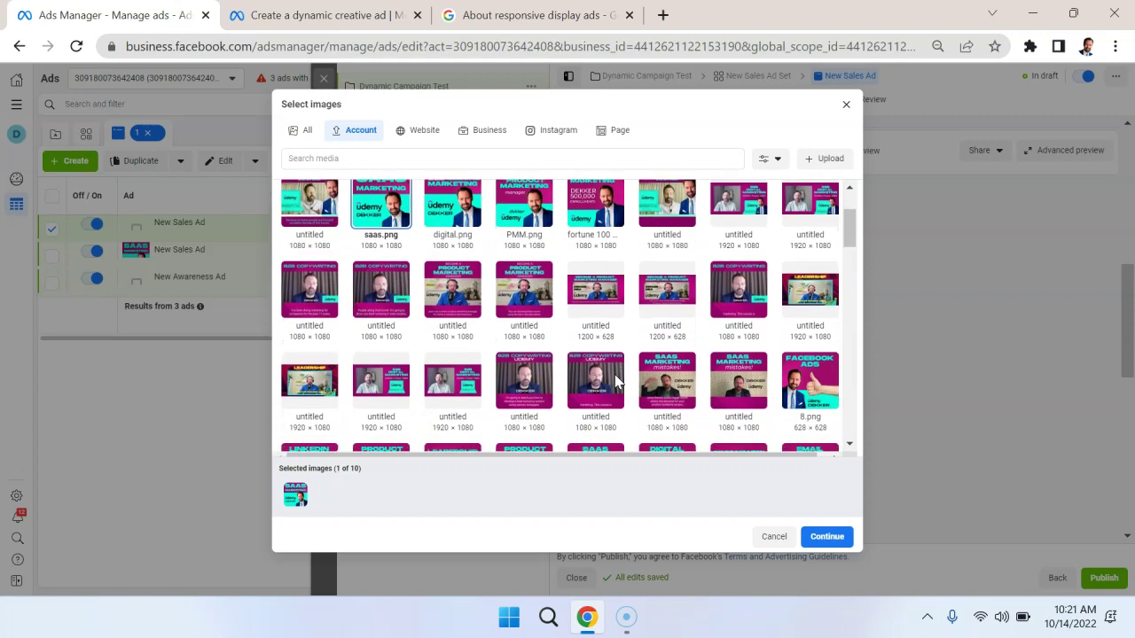
pyautogui.scroll(-2, 616, 380)
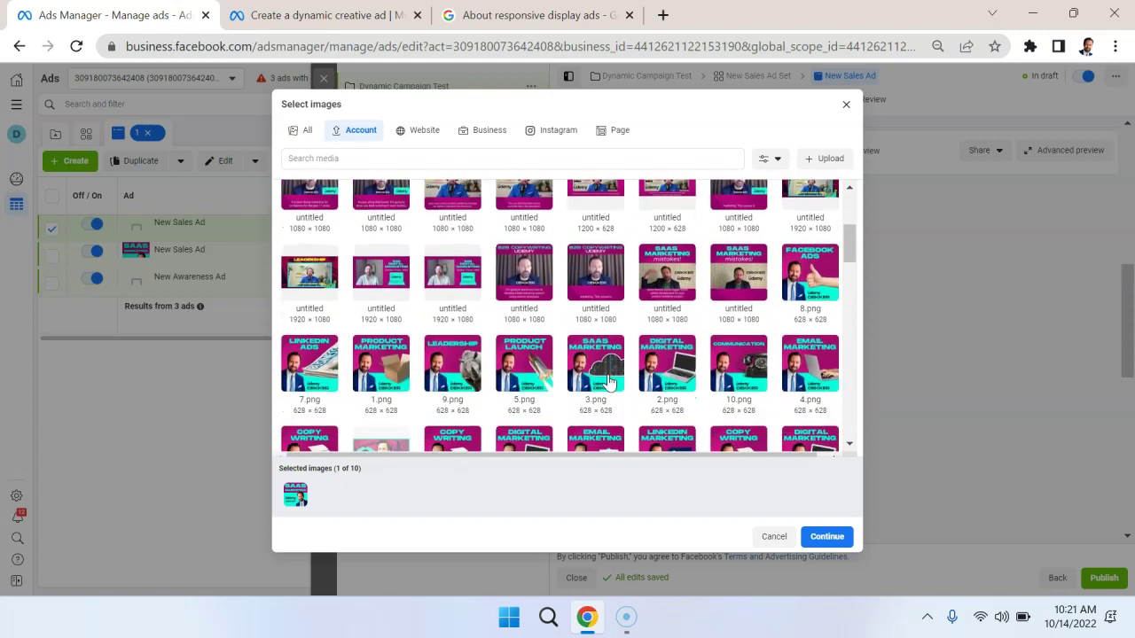
# Step: Also select both SaaS Marketing 3.png images and add all three to the ad
pyautogui.click(589, 379)
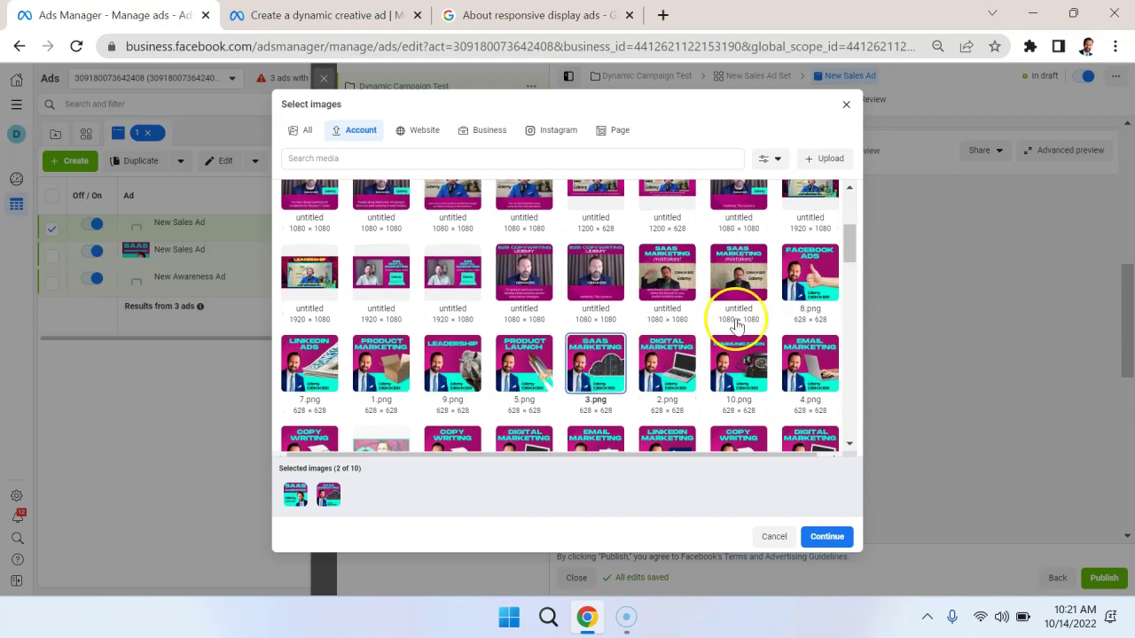
pyautogui.scroll(-1, 735, 319)
pyautogui.scroll(-2, 735, 325)
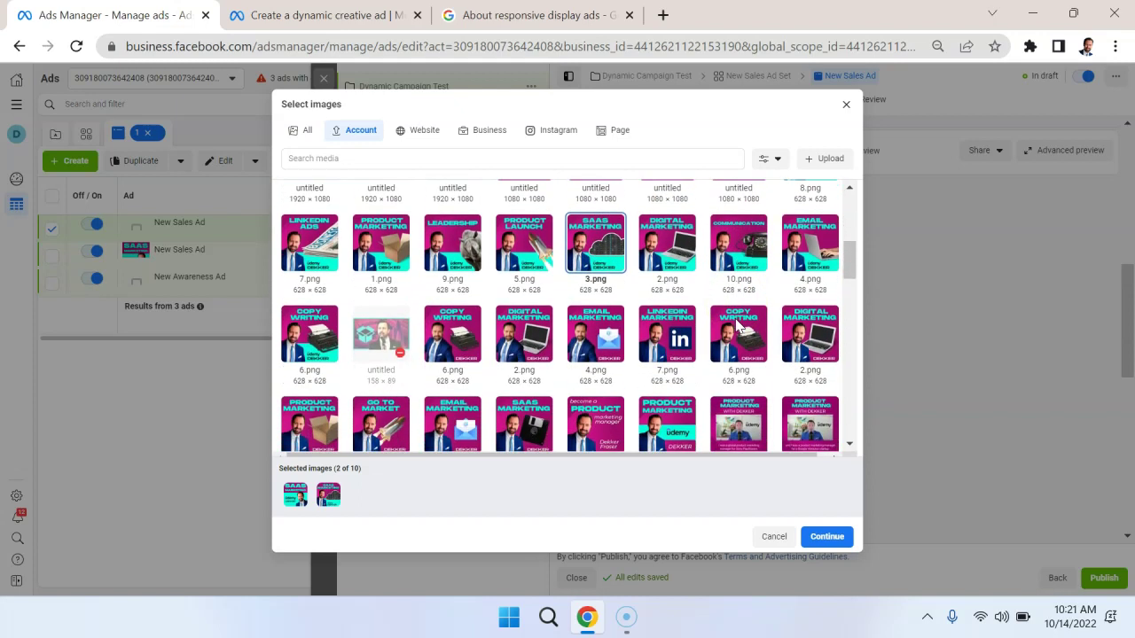
pyautogui.click(524, 359)
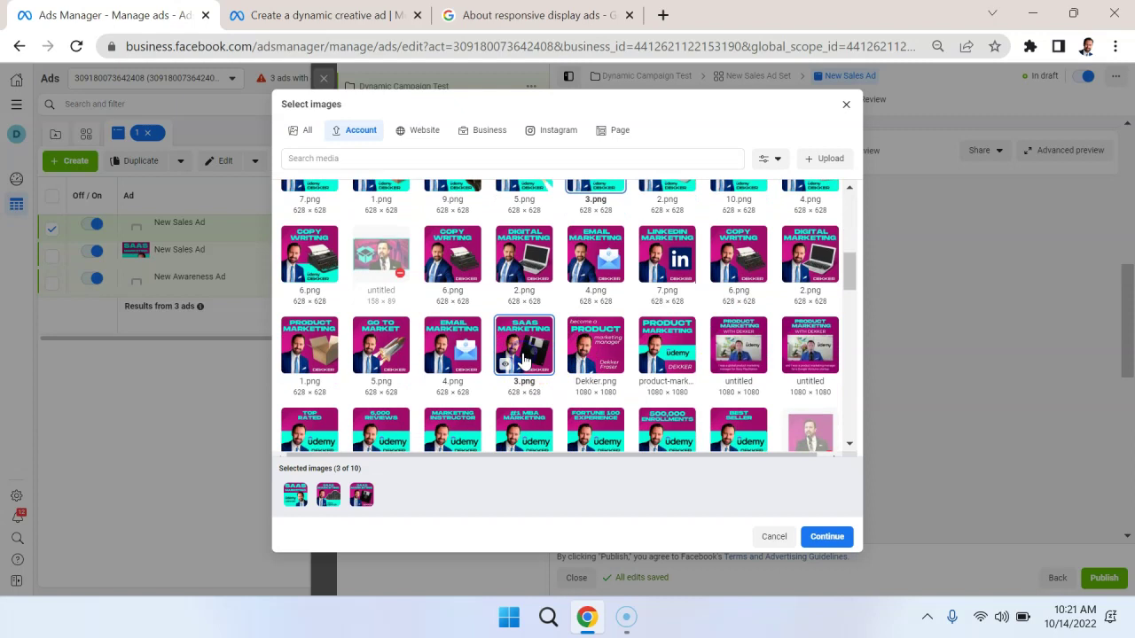
pyautogui.scroll(-1, 679, 383)
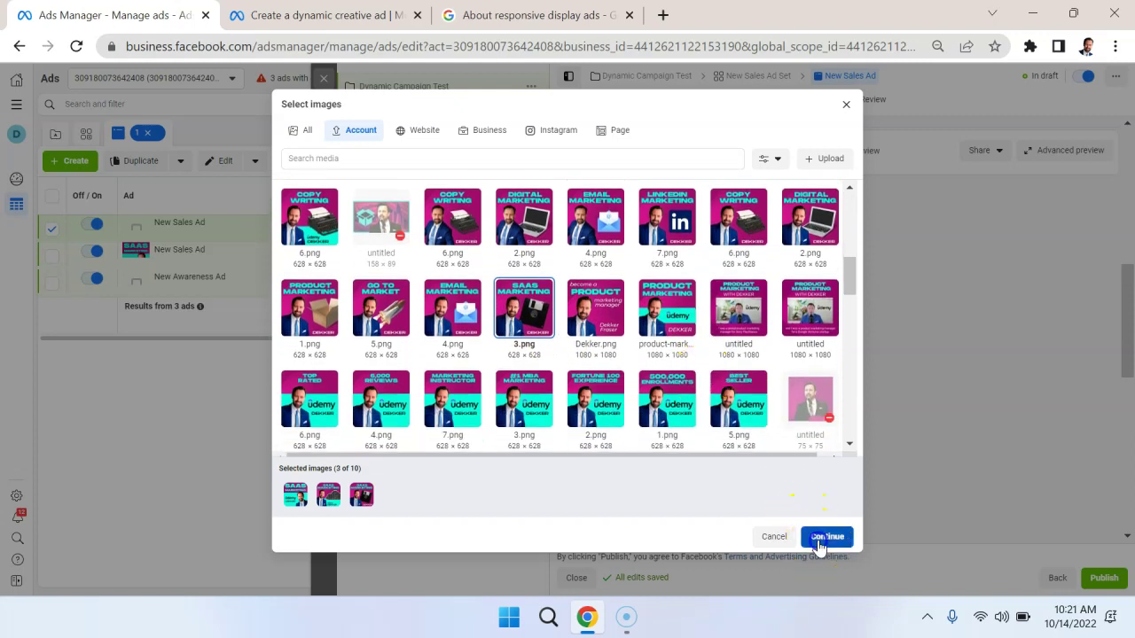
pyautogui.click(817, 540)
# Step: Return to the Media section and open Select videos to browse the account's video library
pyautogui.scroll(-2, 725, 423)
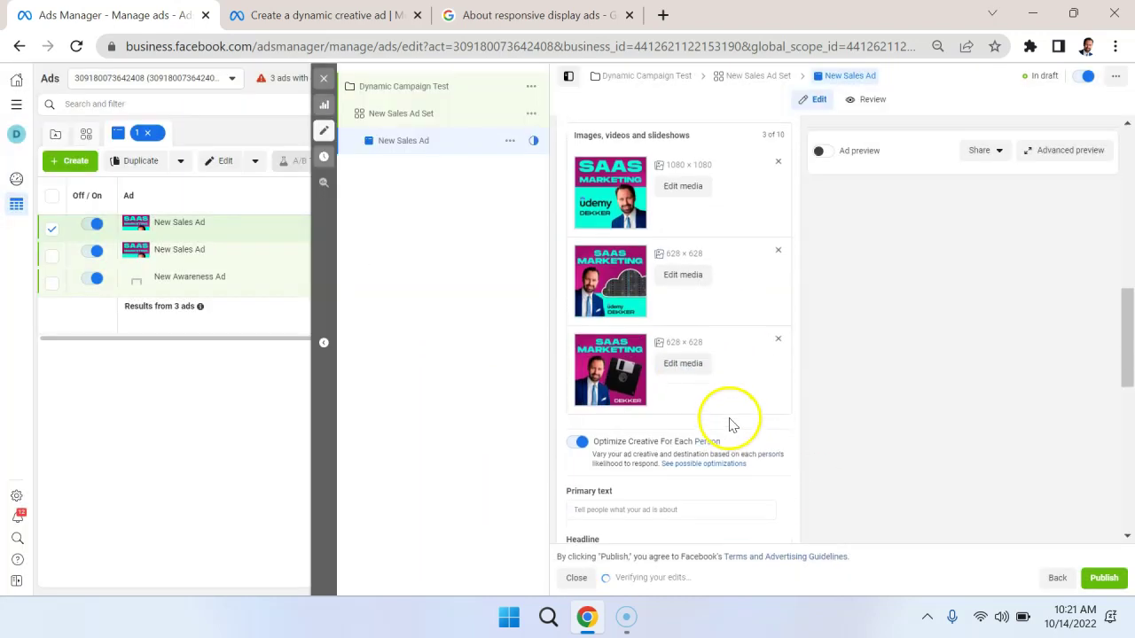
pyautogui.scroll(-1, 772, 411)
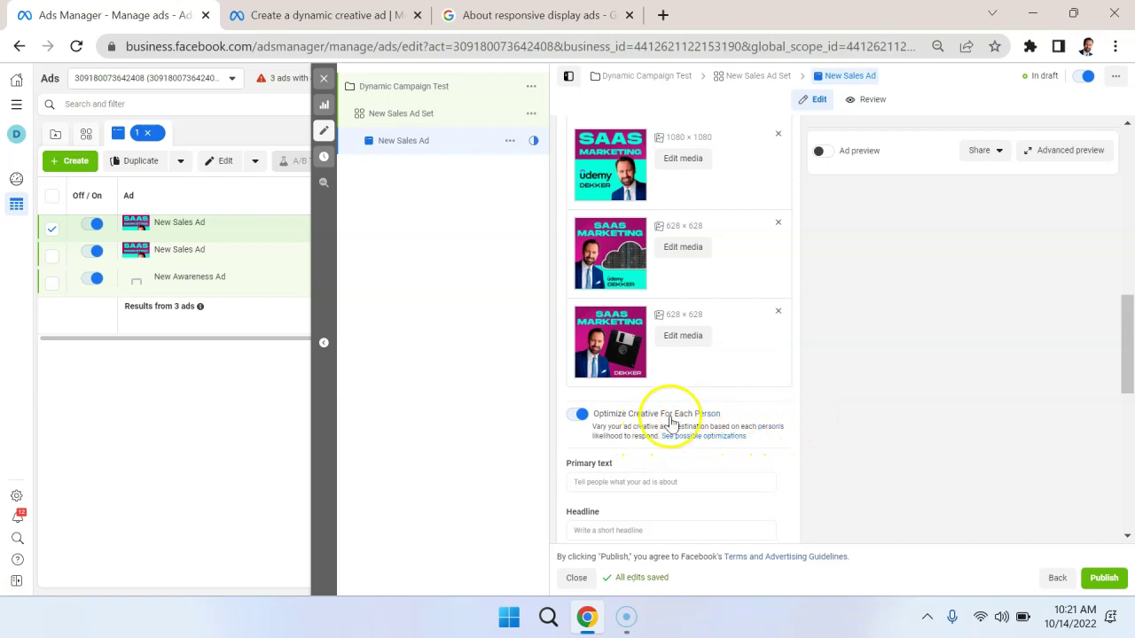
pyautogui.scroll(1, 861, 337)
pyautogui.scroll(1, 865, 337)
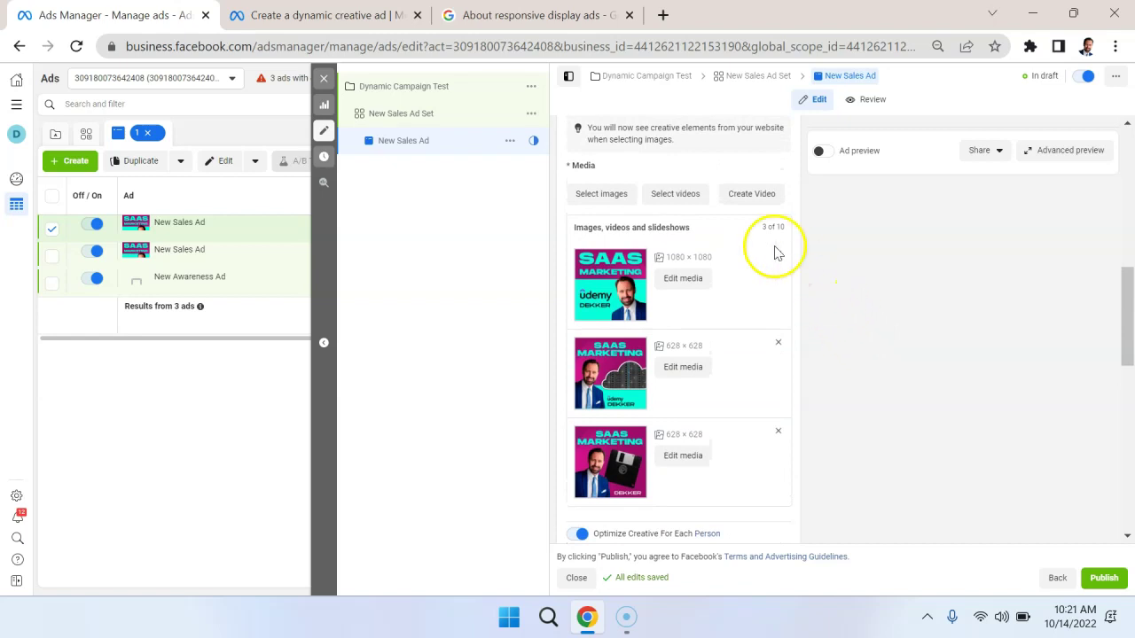
pyautogui.click(684, 199)
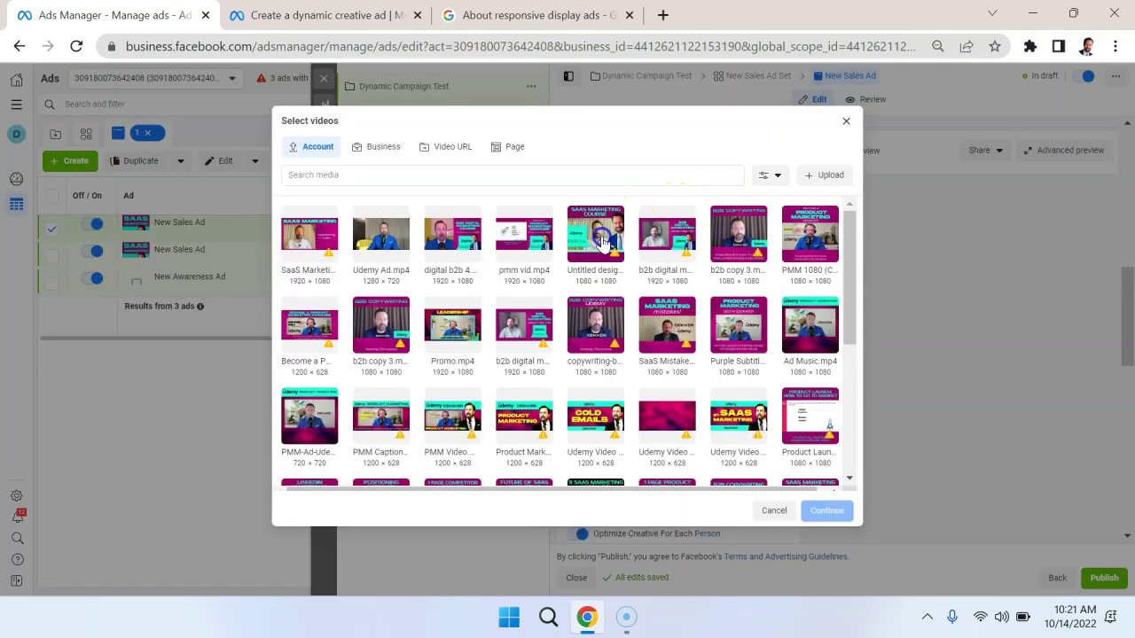
# Step: Add the SaaS Marketing Course, SaaS marketing 1920 × 1080 and SaaS Marketing Udemy videos to the ad
pyautogui.click(603, 242)
pyautogui.click(280, 243)
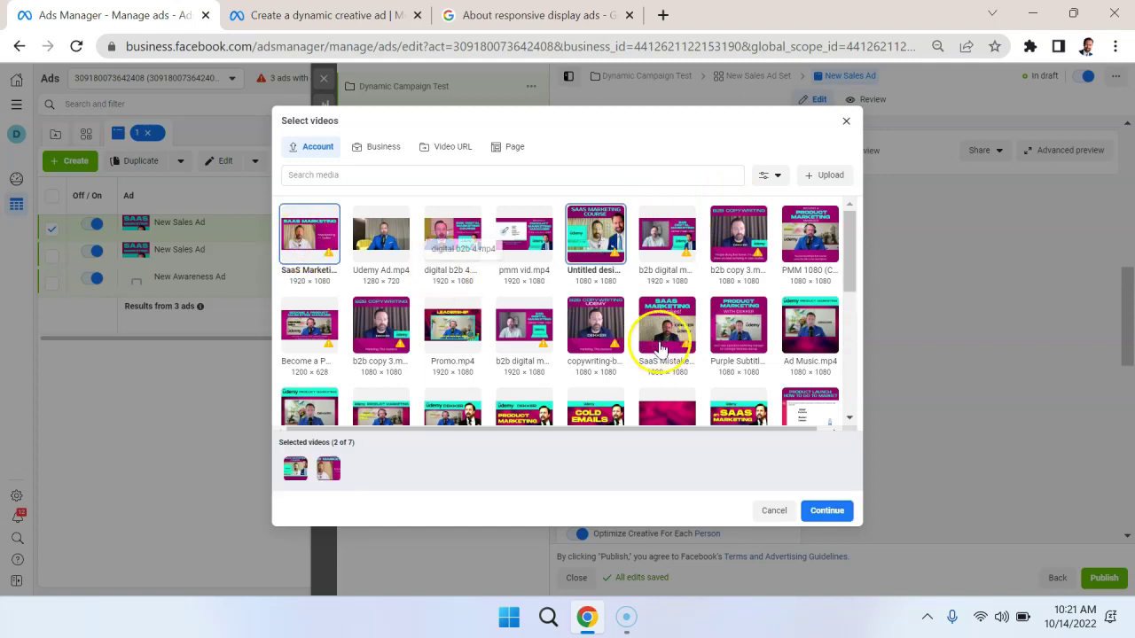
pyautogui.scroll(-1, 753, 302)
pyautogui.scroll(1, 753, 301)
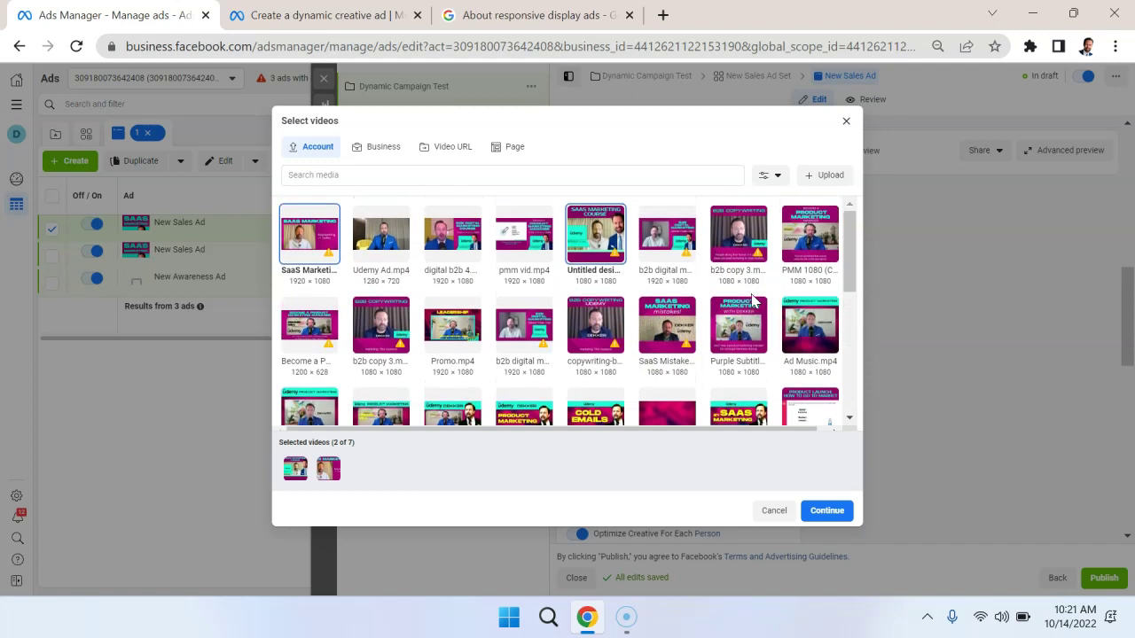
pyautogui.scroll(-5, 609, 266)
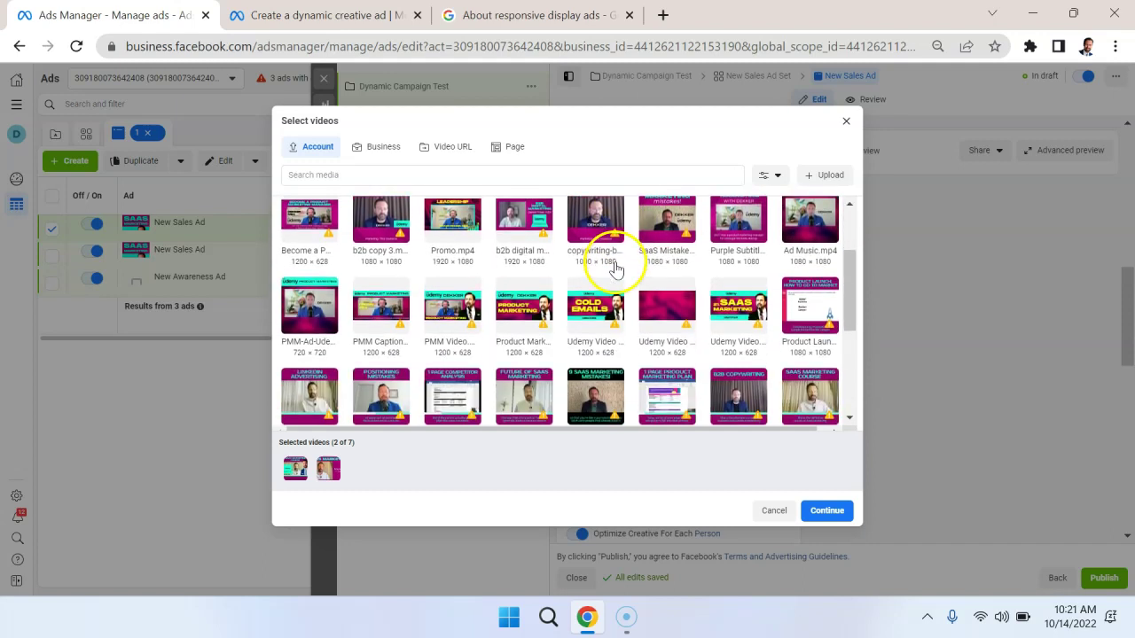
pyautogui.click(740, 266)
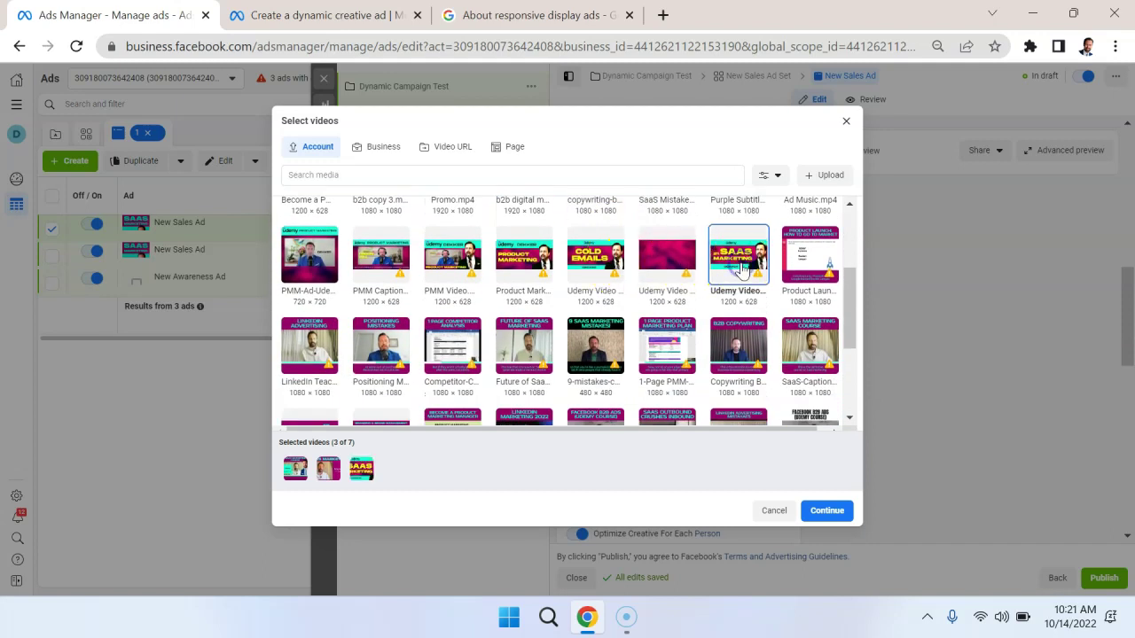
pyautogui.click(823, 503)
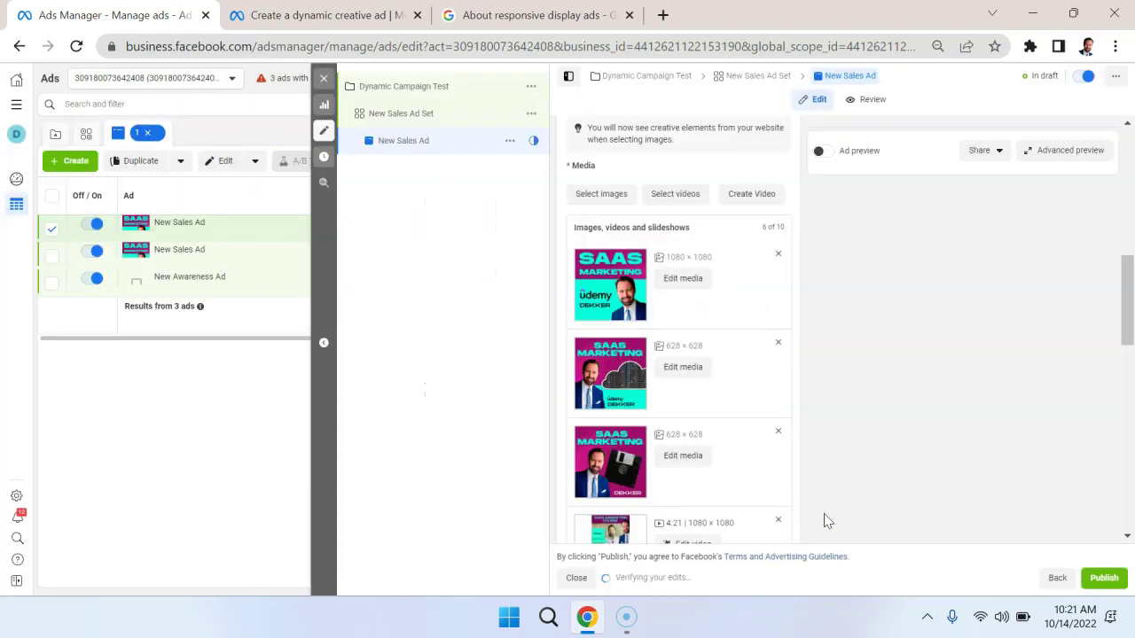
pyautogui.click(764, 193)
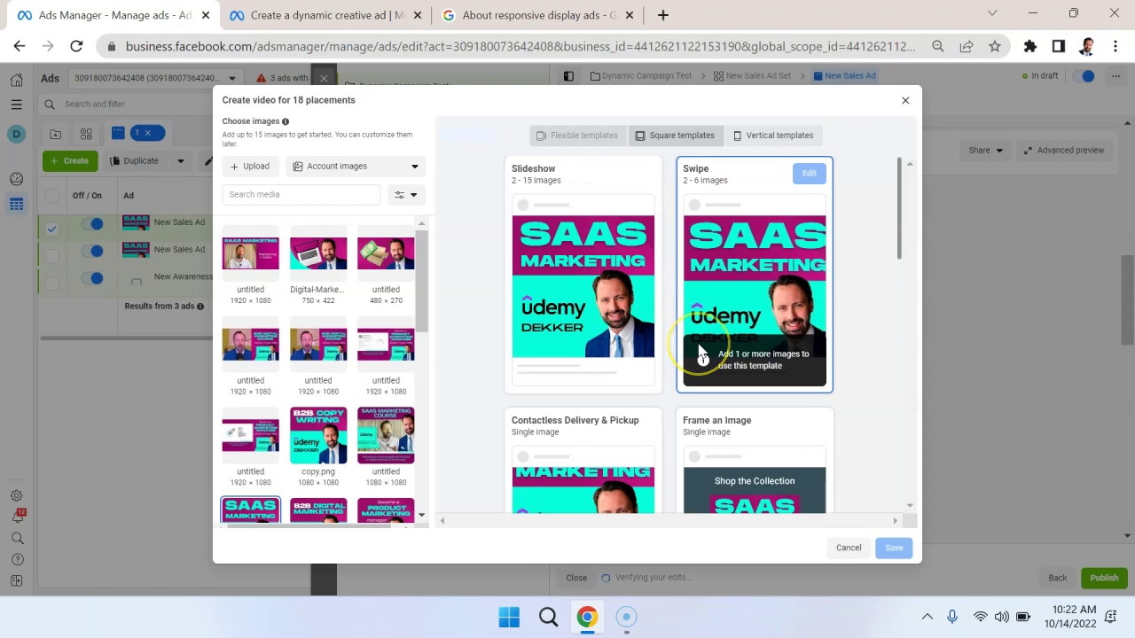
pyautogui.scroll(-1, 700, 355)
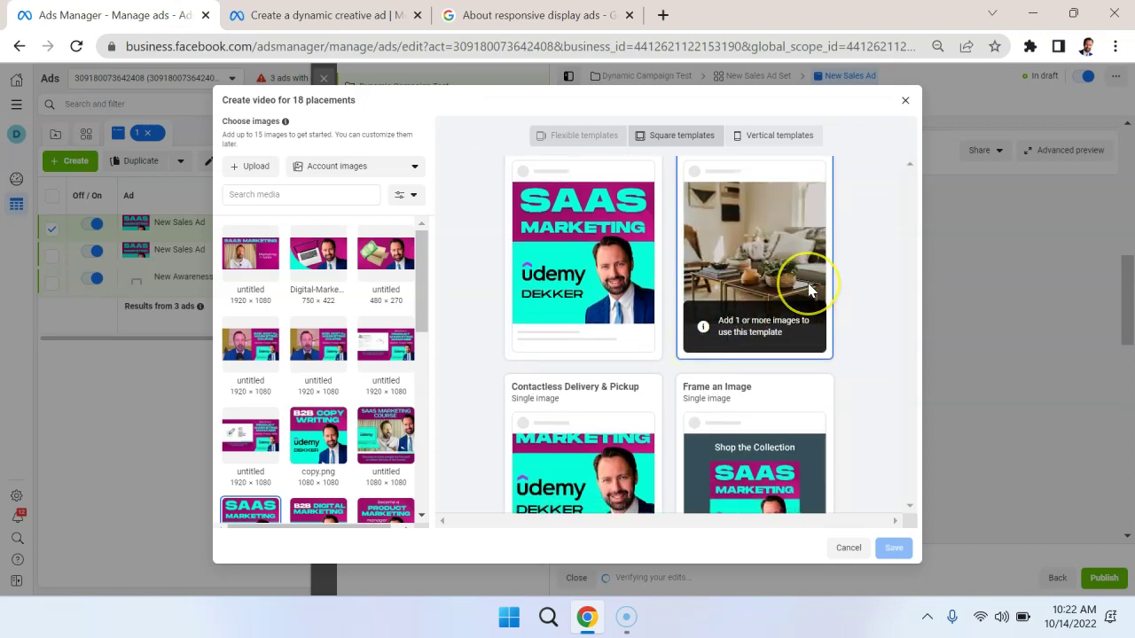
pyautogui.scroll(-4, 807, 289)
pyautogui.scroll(2, 807, 289)
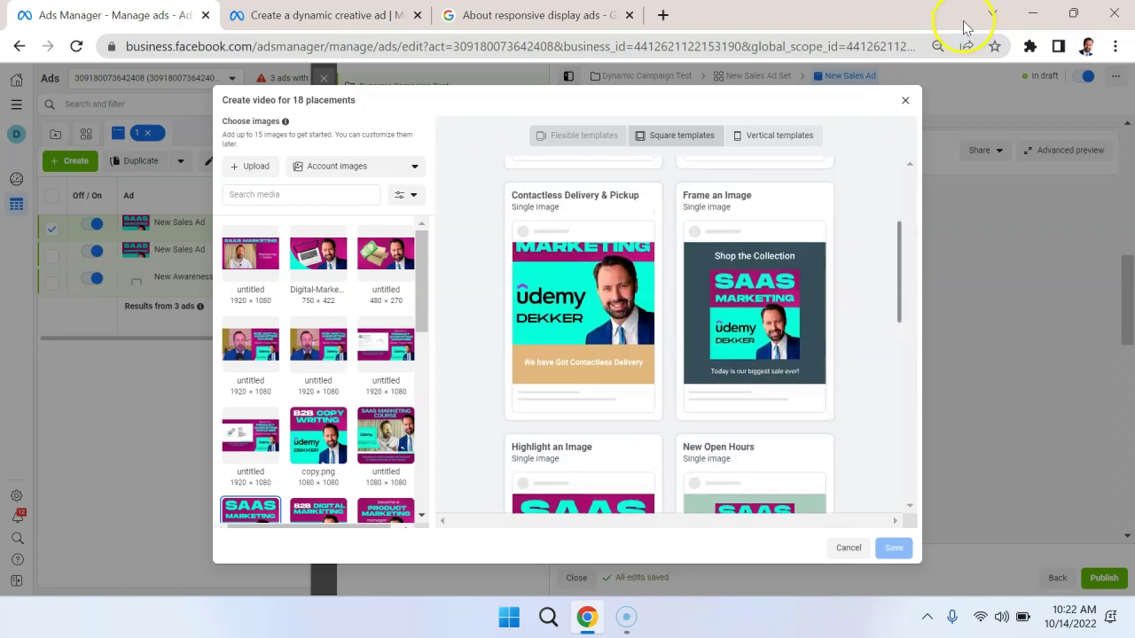
pyautogui.click(905, 100)
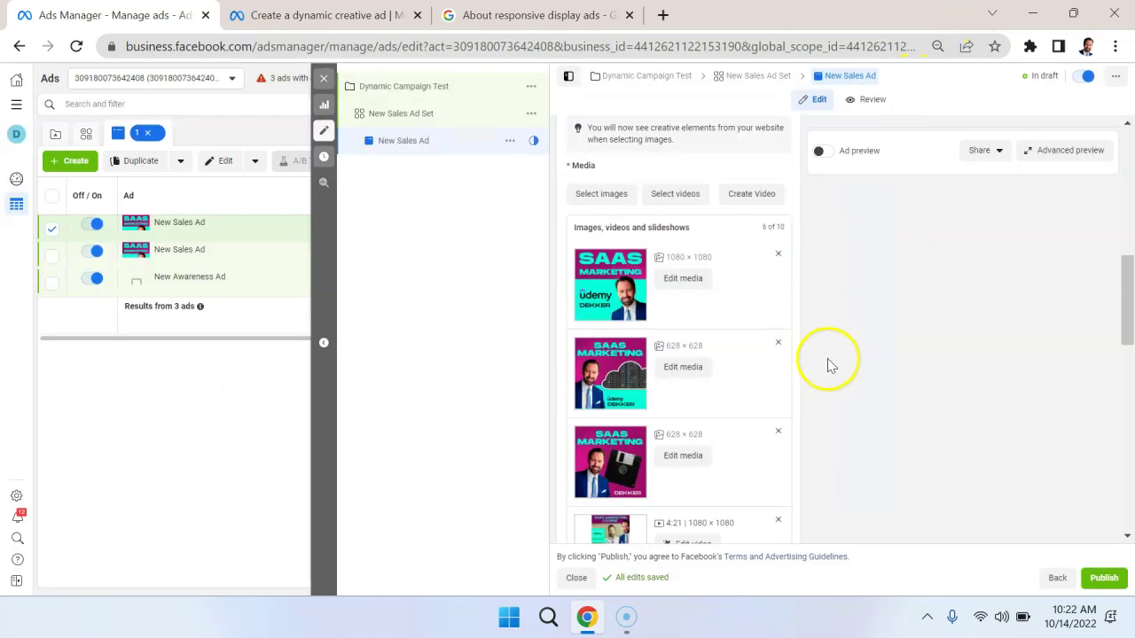
pyautogui.scroll(-2, 847, 301)
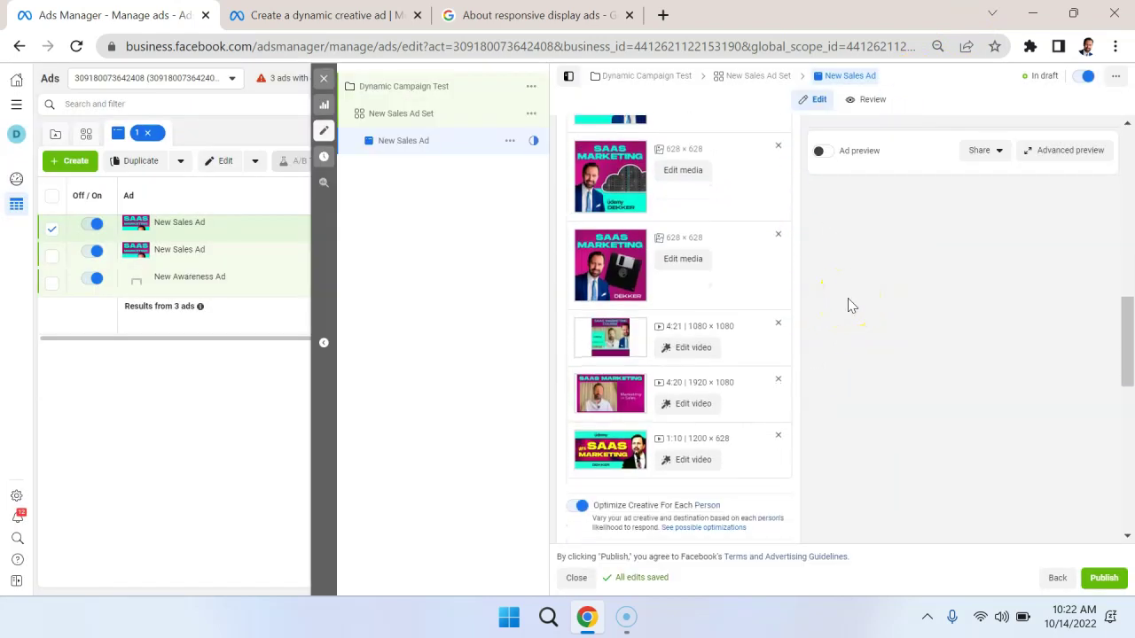
pyautogui.scroll(-1, 847, 302)
pyautogui.scroll(-1, 847, 305)
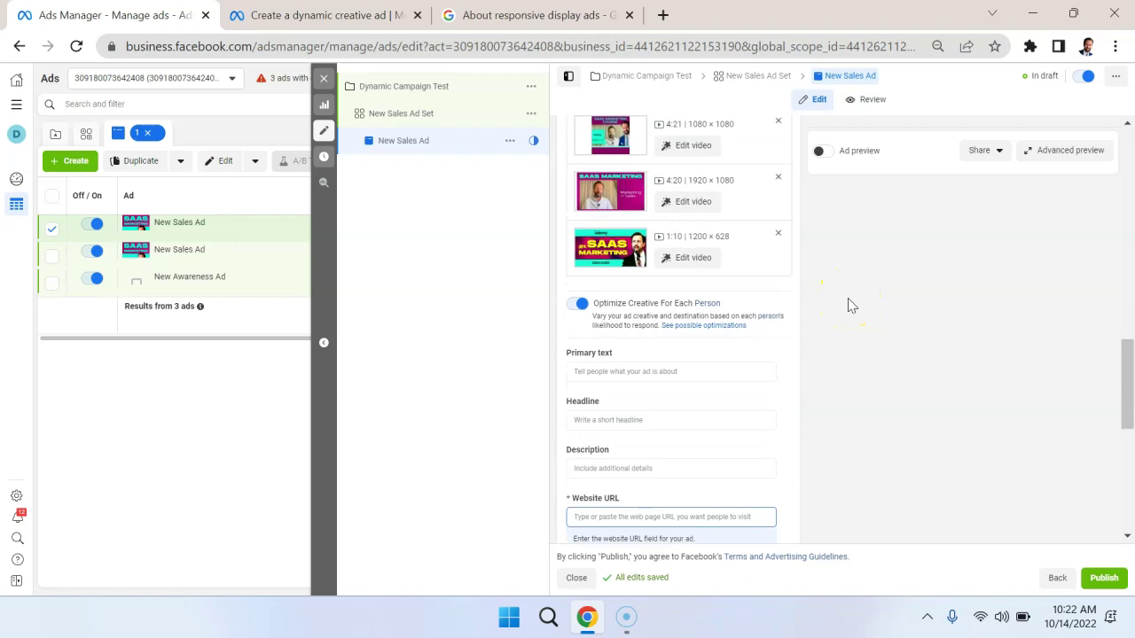
# Step: Edit the ad's existing primary text field
pyautogui.click(654, 372)
pyautogui.scroll(-1, 867, 361)
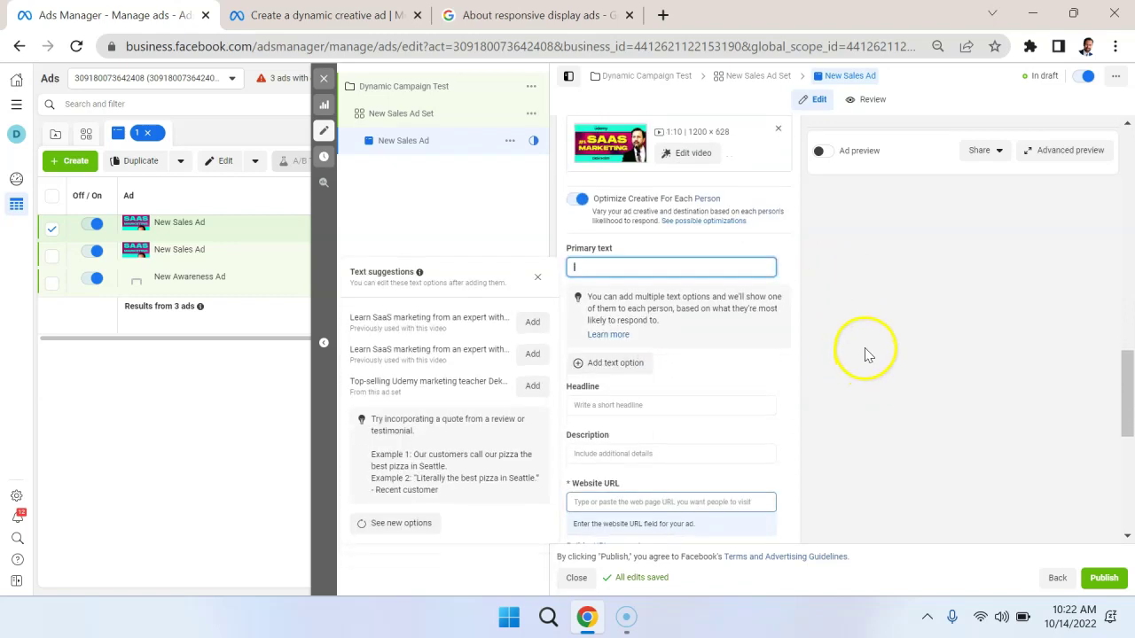
pyautogui.click(688, 268)
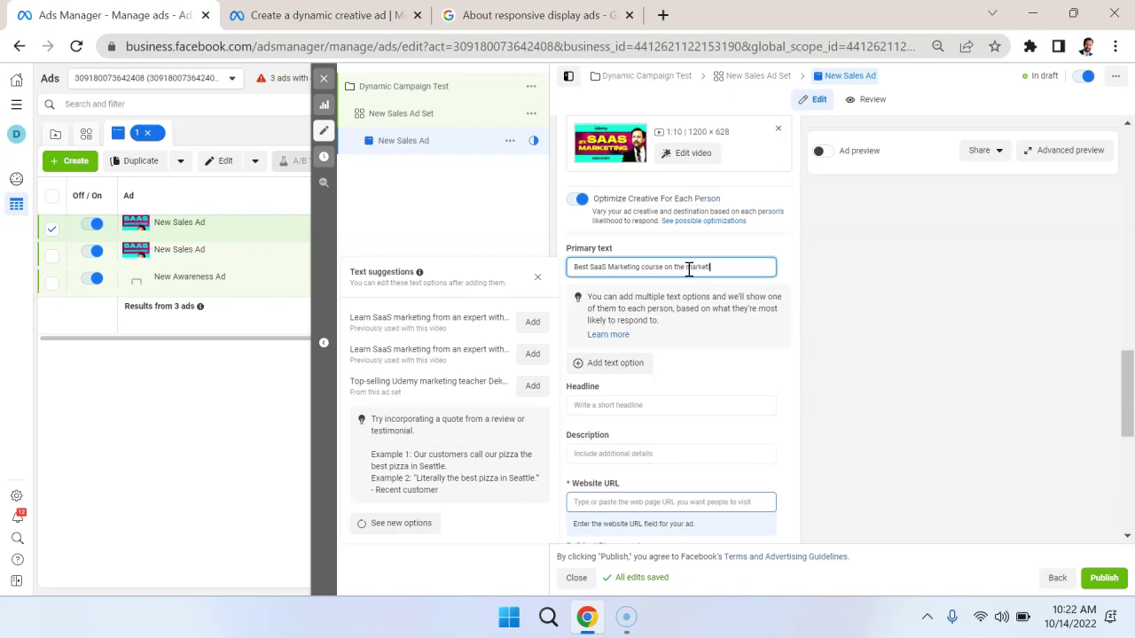
pyautogui.click(787, 267)
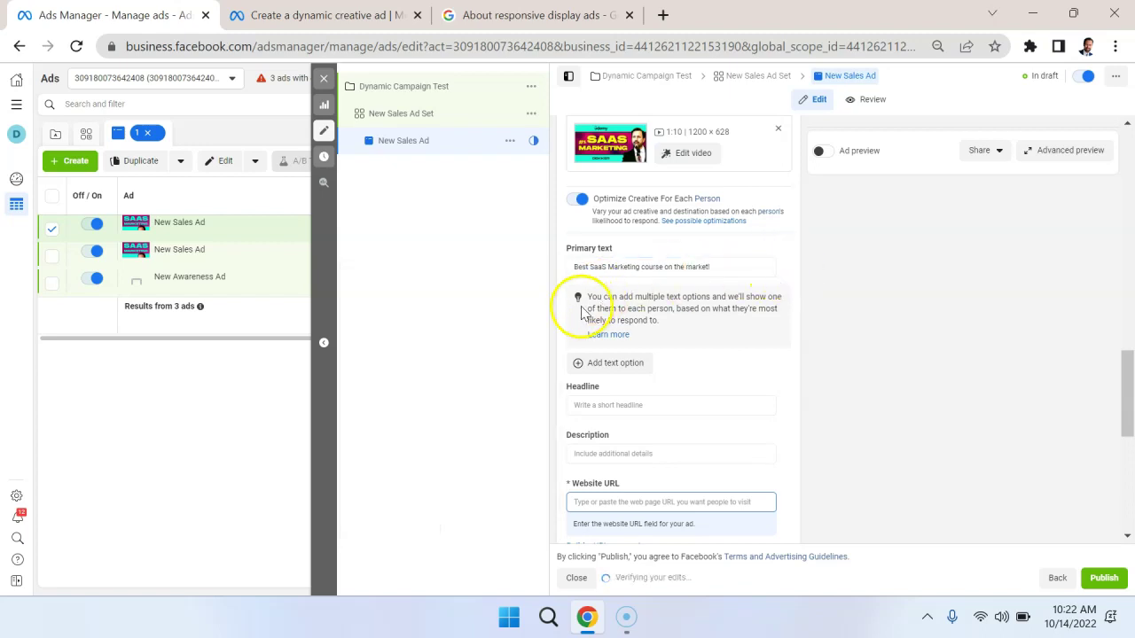
# Step: Add a second primary text option reading 'The #1 ranked SaaS marketing course!'
pyautogui.click(637, 375)
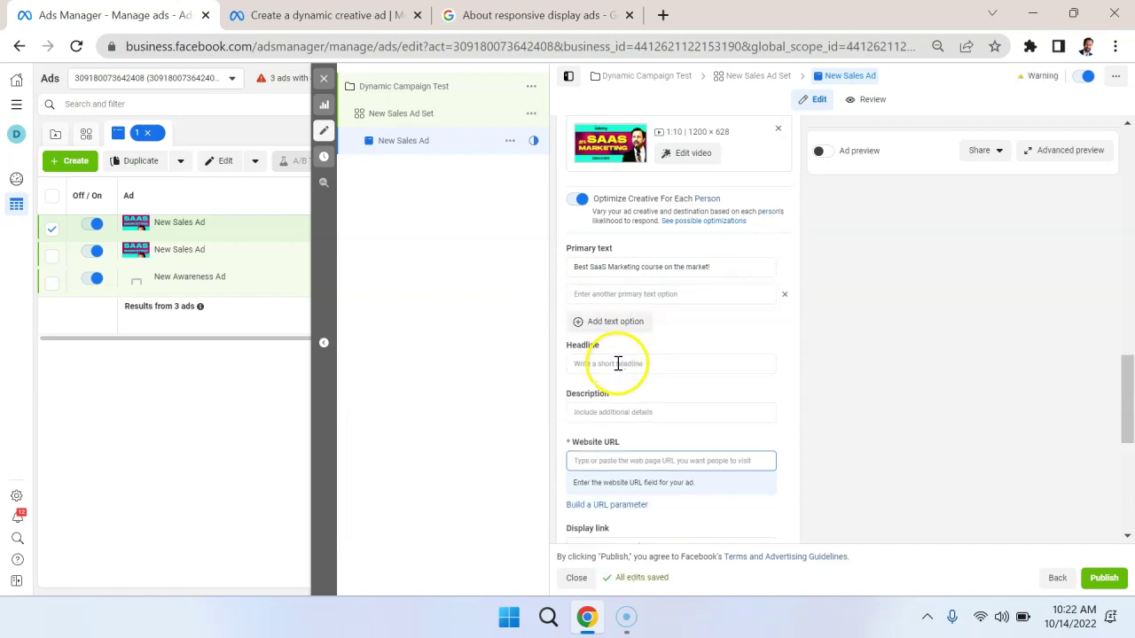
pyautogui.click(616, 364)
pyautogui.click(914, 294)
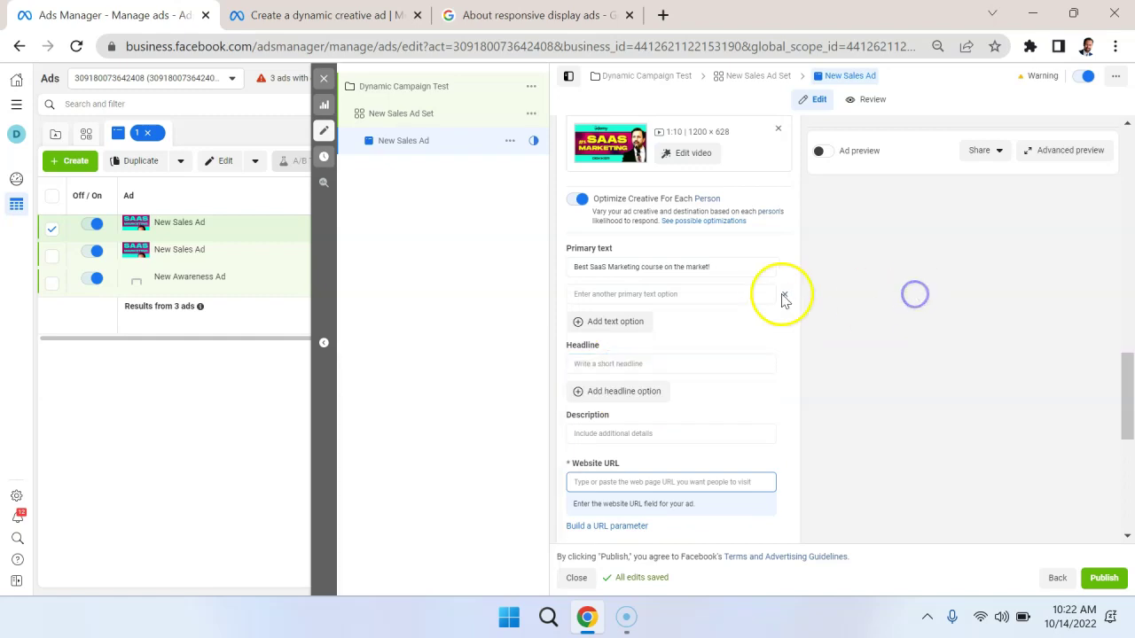
pyautogui.click(737, 293)
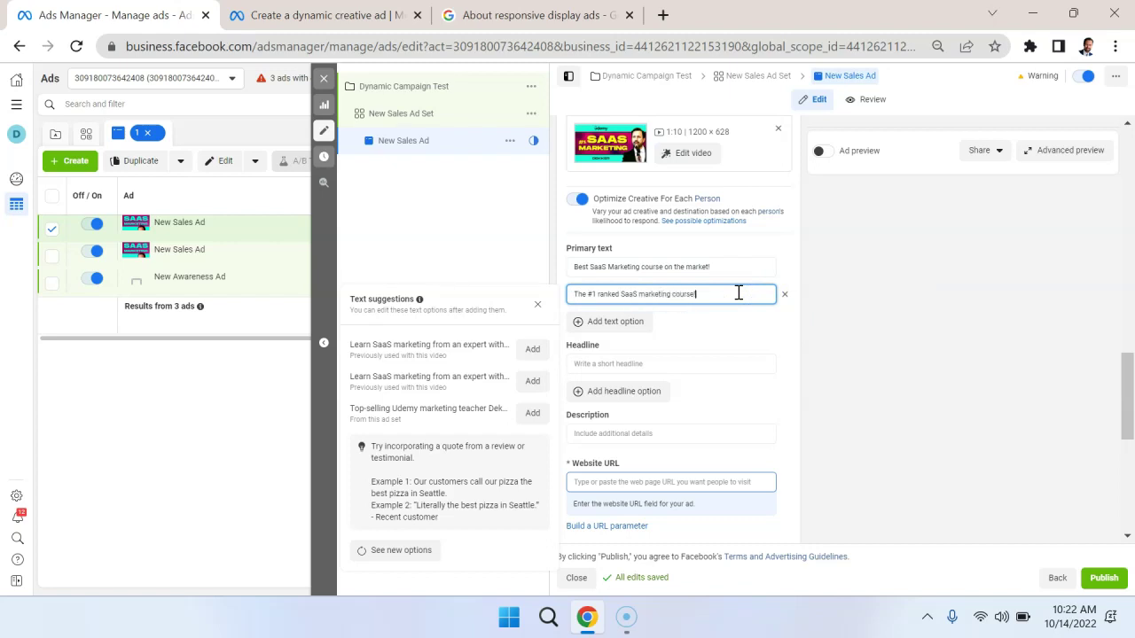
# Step: Add a third primary text option reading 'SaaS marketing. Is it a struggle?'
pyautogui.click(882, 309)
pyautogui.click(599, 321)
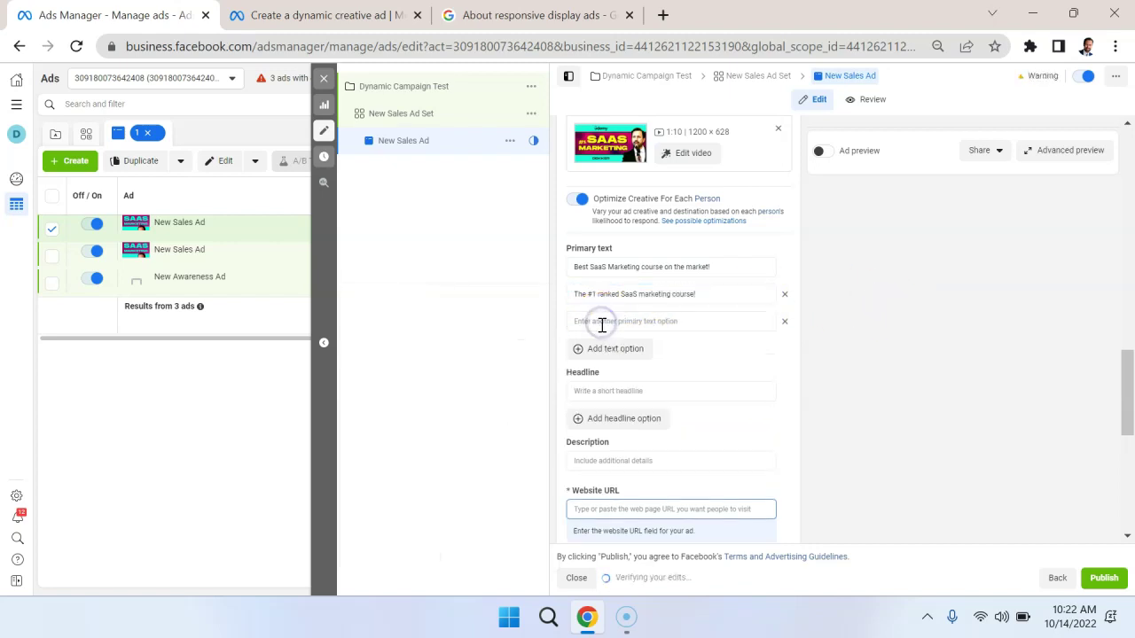
pyautogui.click(596, 324)
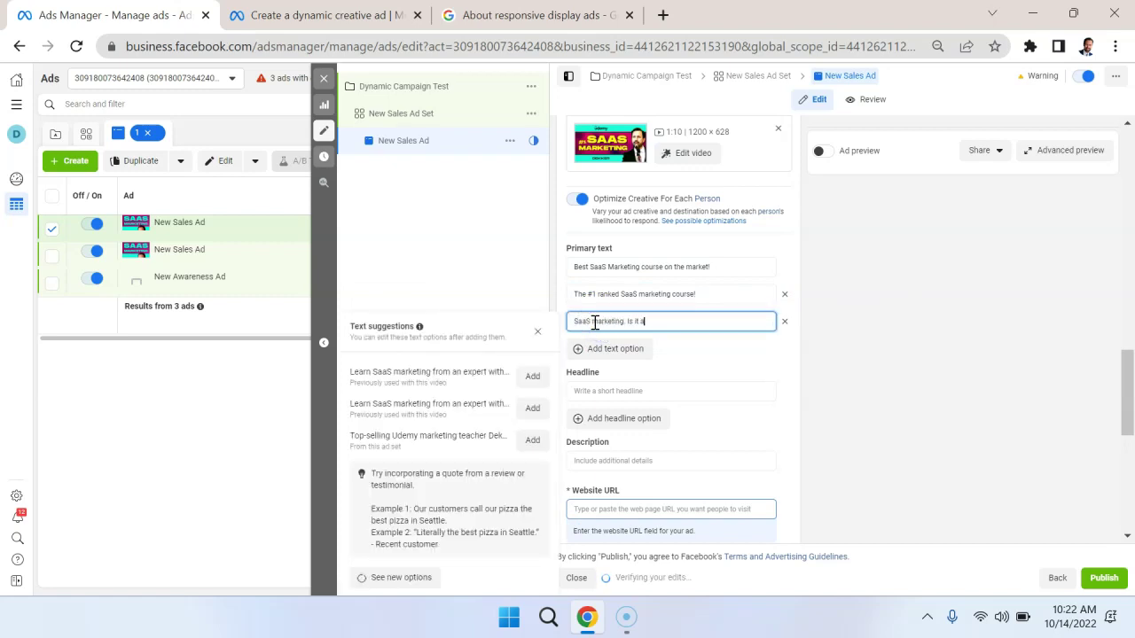
pyautogui.click(950, 314)
# Step: Enter headlines '#1 SaaS Course', '#1 SaaS Marketing Course' and 'The Best SaaS Marketing Course'
pyautogui.scroll(-1, 785, 310)
pyautogui.click(677, 275)
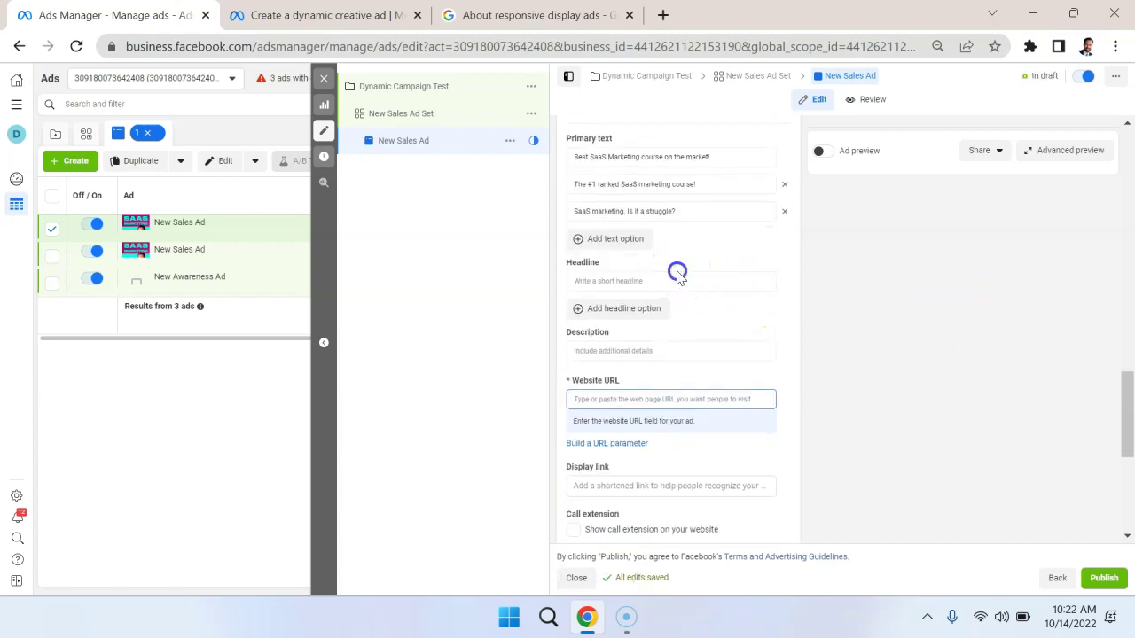
pyautogui.write('SaaS Course')
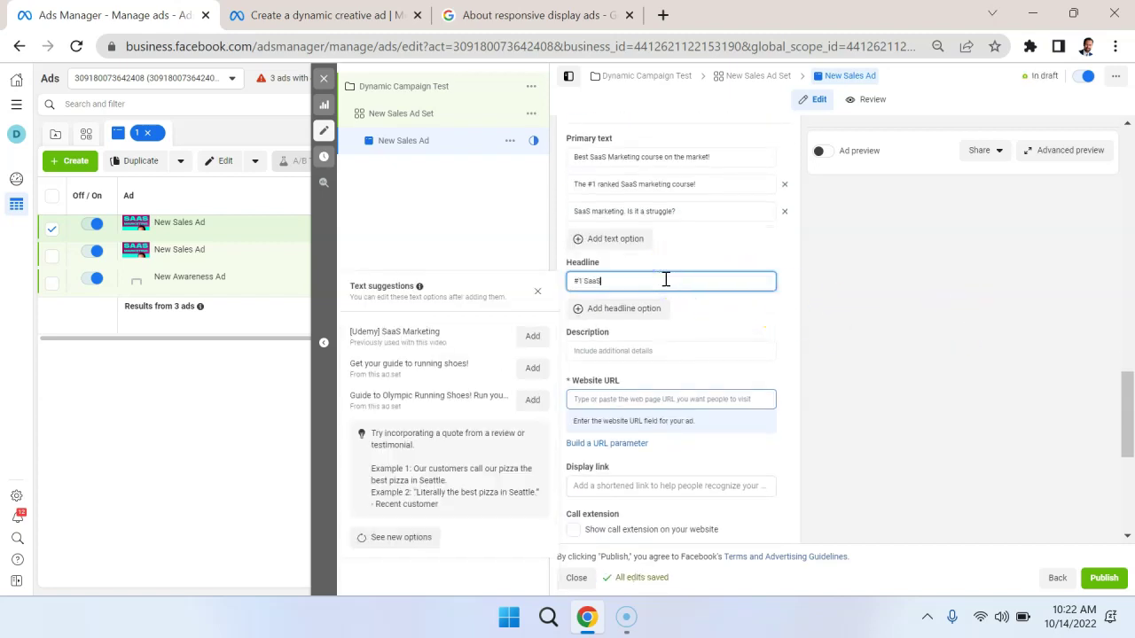
pyautogui.click(624, 308)
pyautogui.click(641, 306)
pyautogui.write('#1 SaaS Marketing Course')
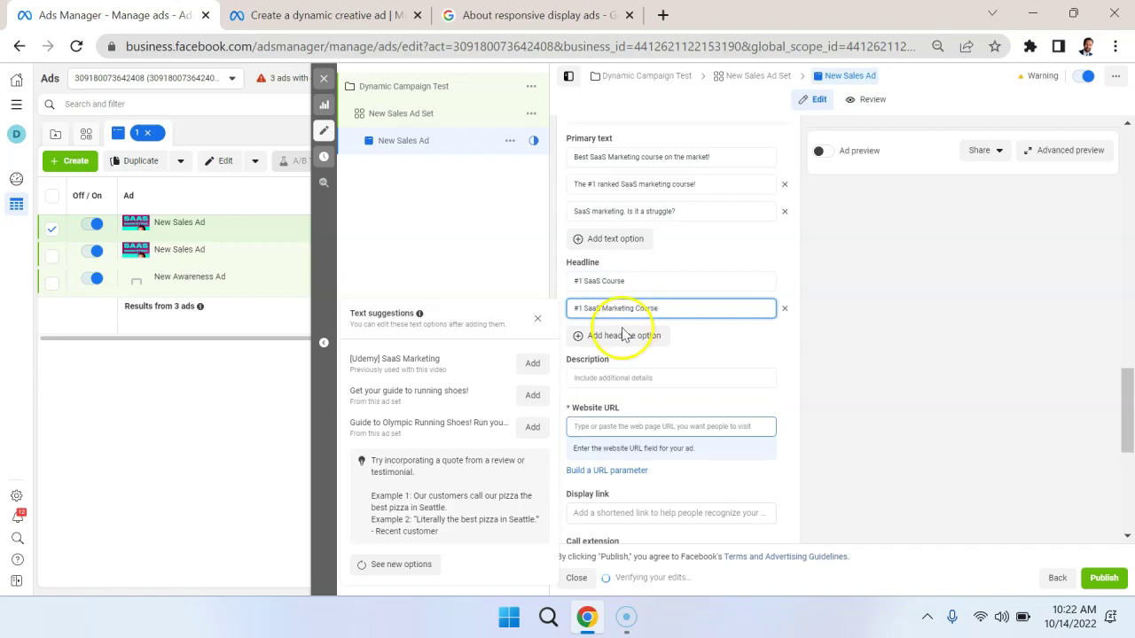
pyautogui.click(624, 335)
pyautogui.click(613, 335)
pyautogui.write('#')
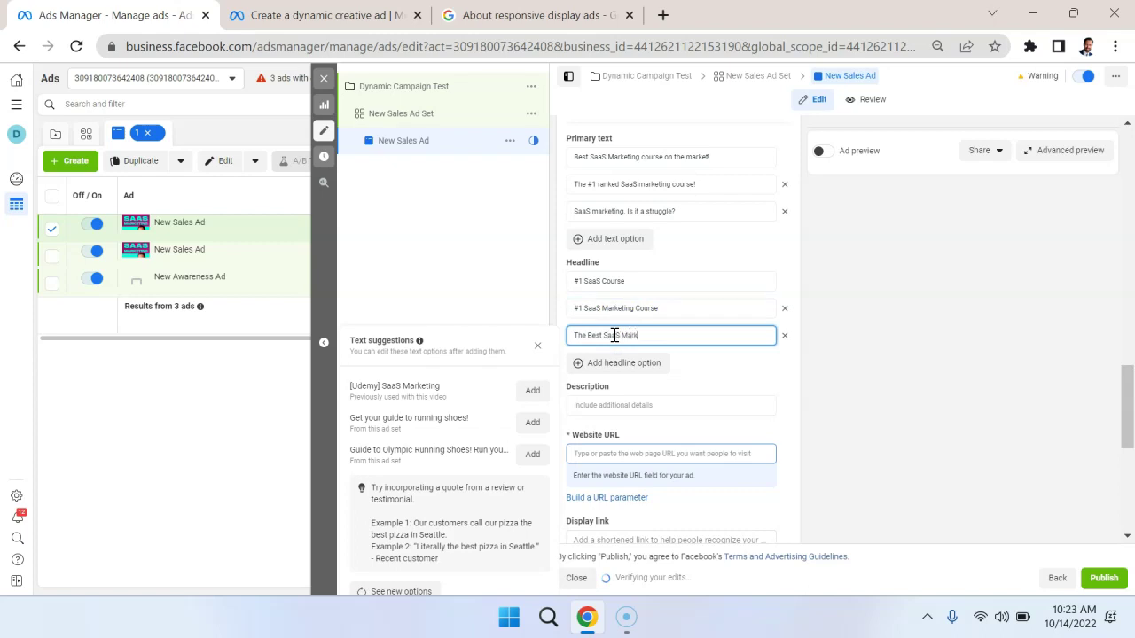
pyautogui.click(930, 301)
pyautogui.scroll(-1, 929, 300)
# Step: Add the descriptions 'SaaS marketing 101' and 'SaaS marketing 2.0'
pyautogui.click(675, 317)
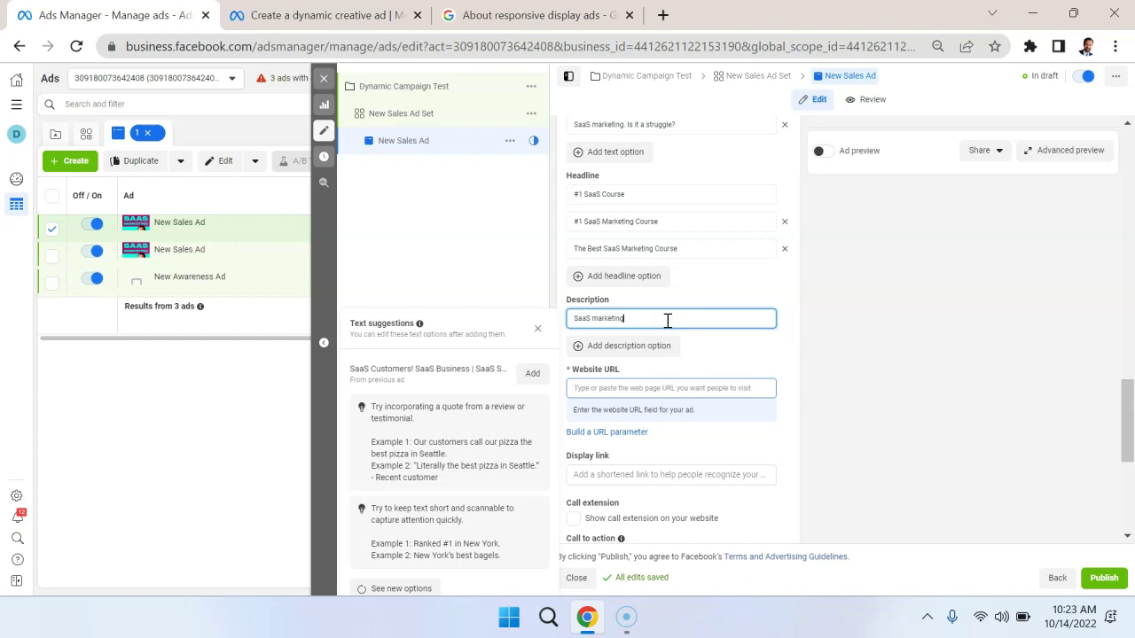
pyautogui.click(635, 344)
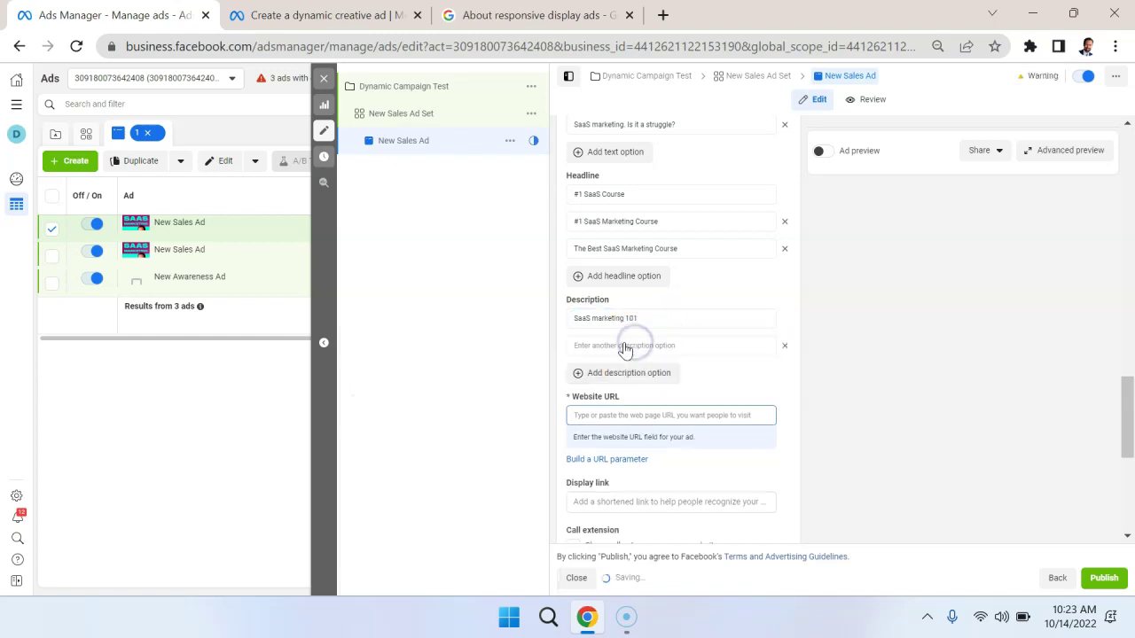
pyautogui.click(624, 345)
pyautogui.write('SaaS marketing 2.0')
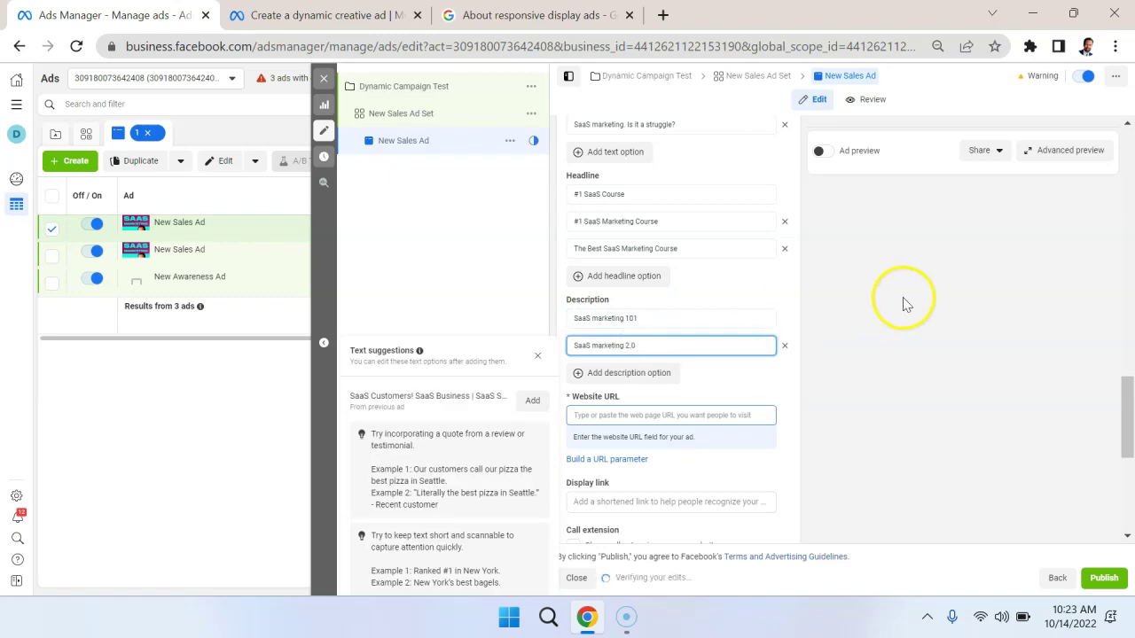
pyautogui.click(904, 304)
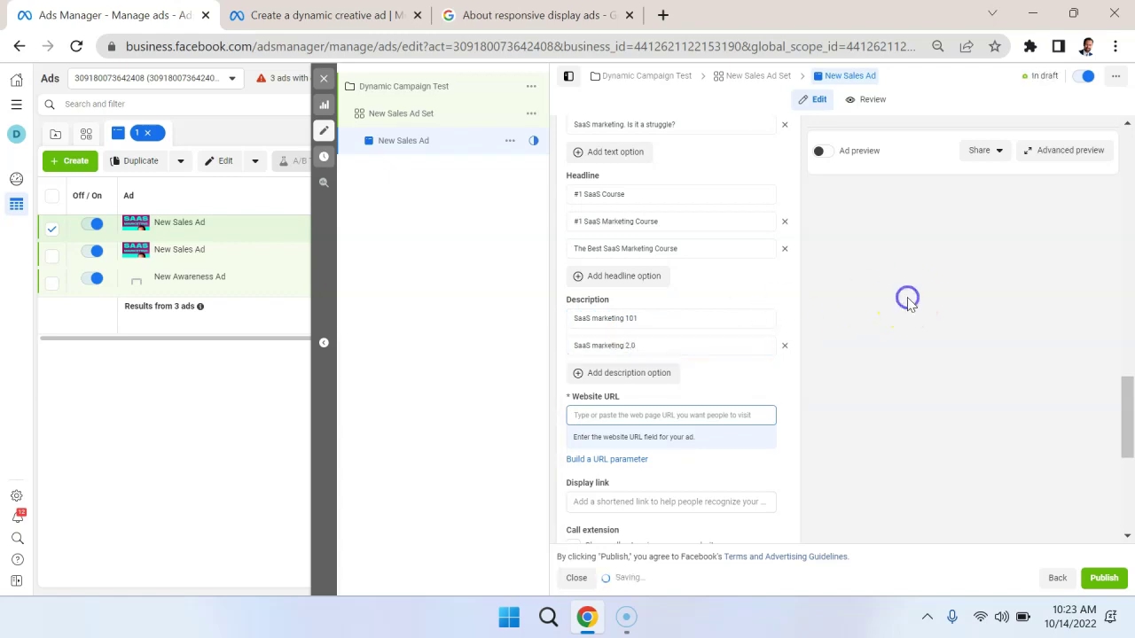
pyautogui.scroll(-1, 793, 329)
# Step: Fill in the course's website URL and turn on the ad preview
pyautogui.click(749, 334)
pyautogui.click(729, 334)
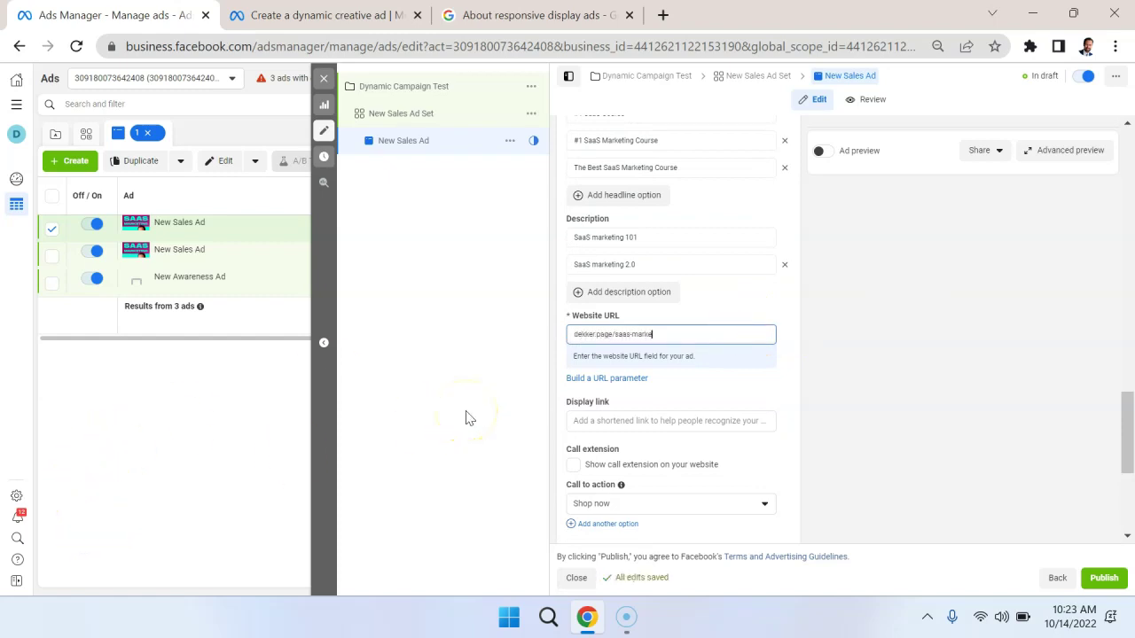
pyautogui.click(816, 403)
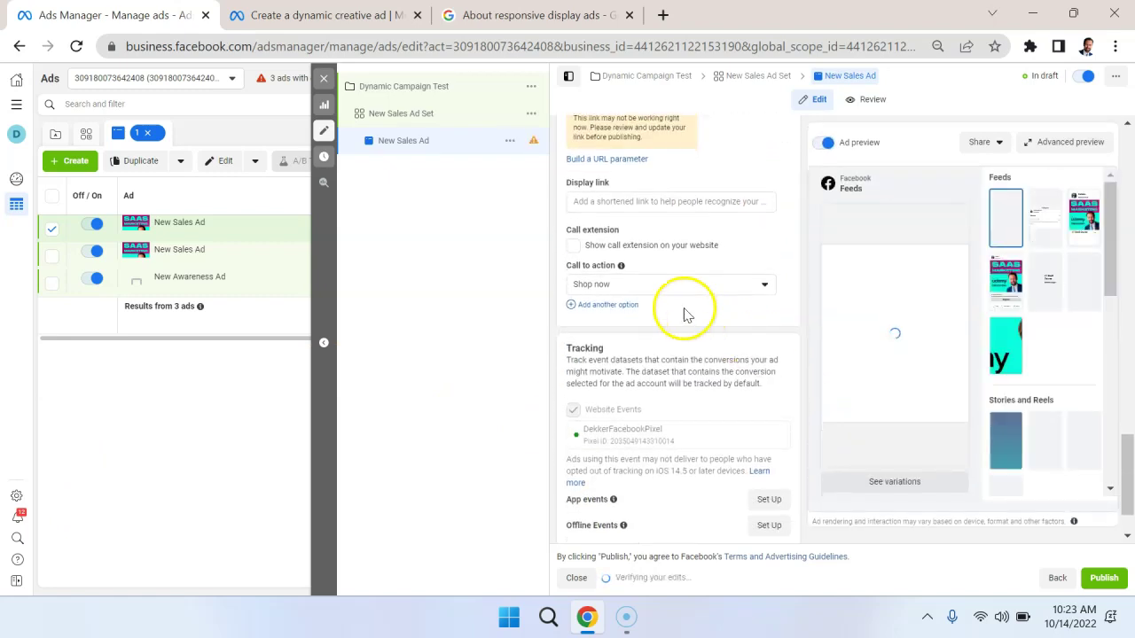
# Step: Switch the call to action dropdown from Shop now to Learn more
pyautogui.click(656, 285)
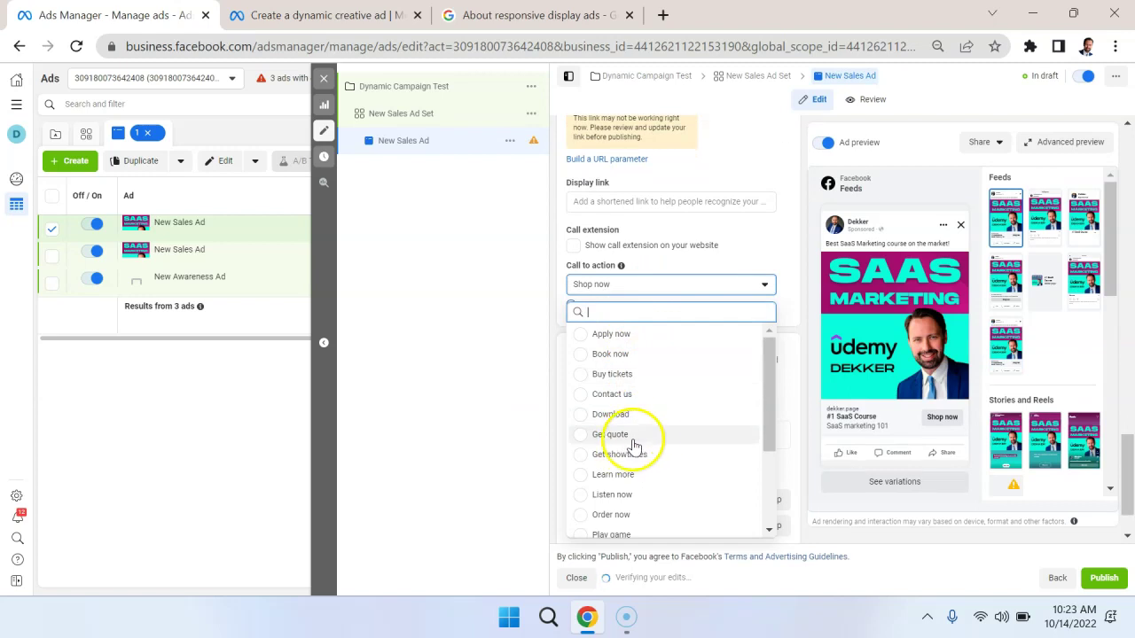
pyautogui.scroll(-1, 642, 443)
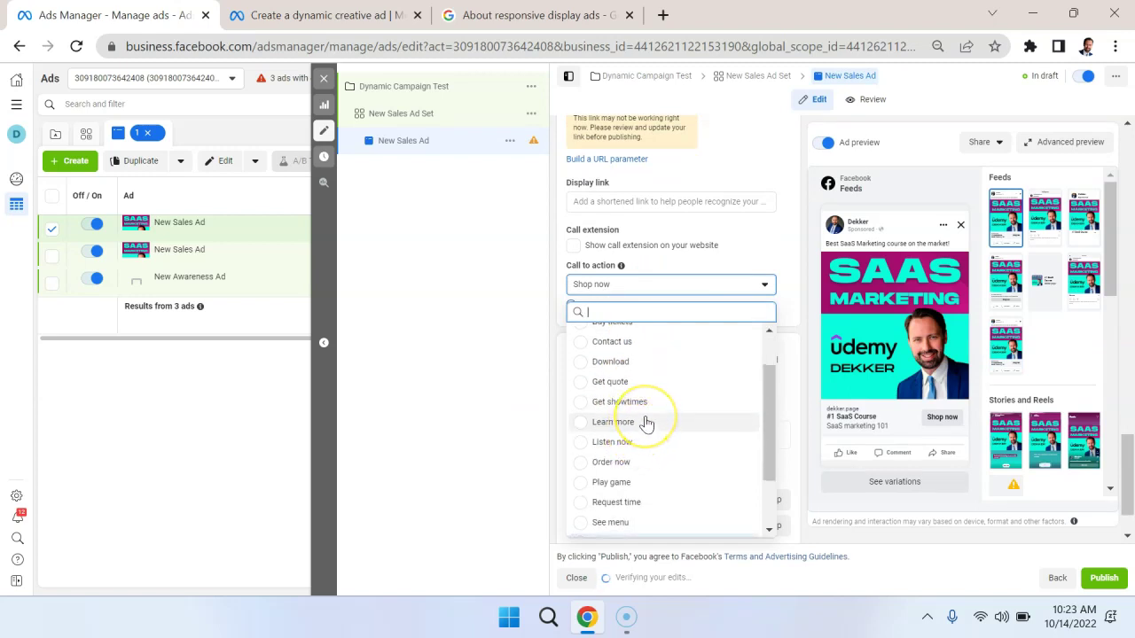
pyautogui.scroll(-2, 647, 424)
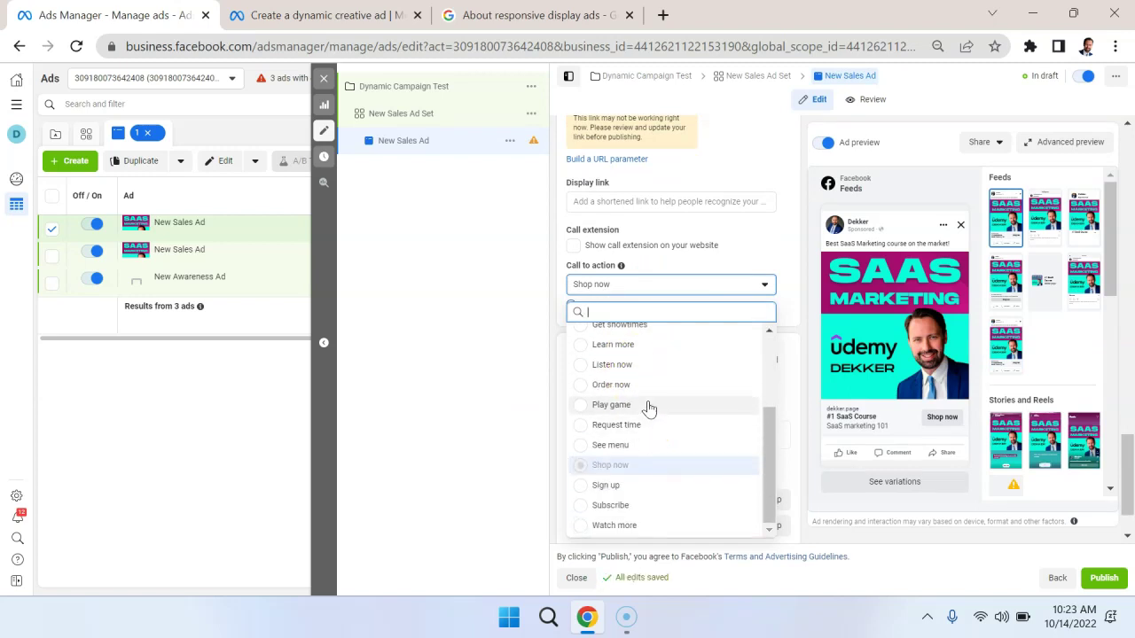
pyautogui.scroll(1, 647, 410)
pyautogui.scroll(1, 648, 409)
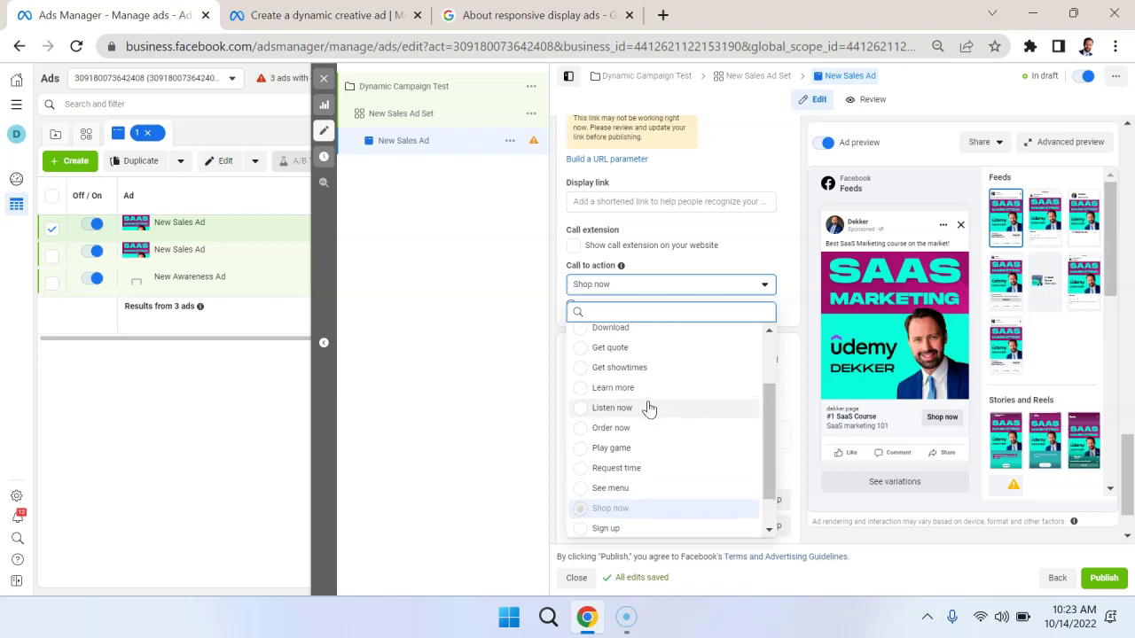
pyautogui.scroll(1, 649, 409)
pyautogui.scroll(-3, 671, 403)
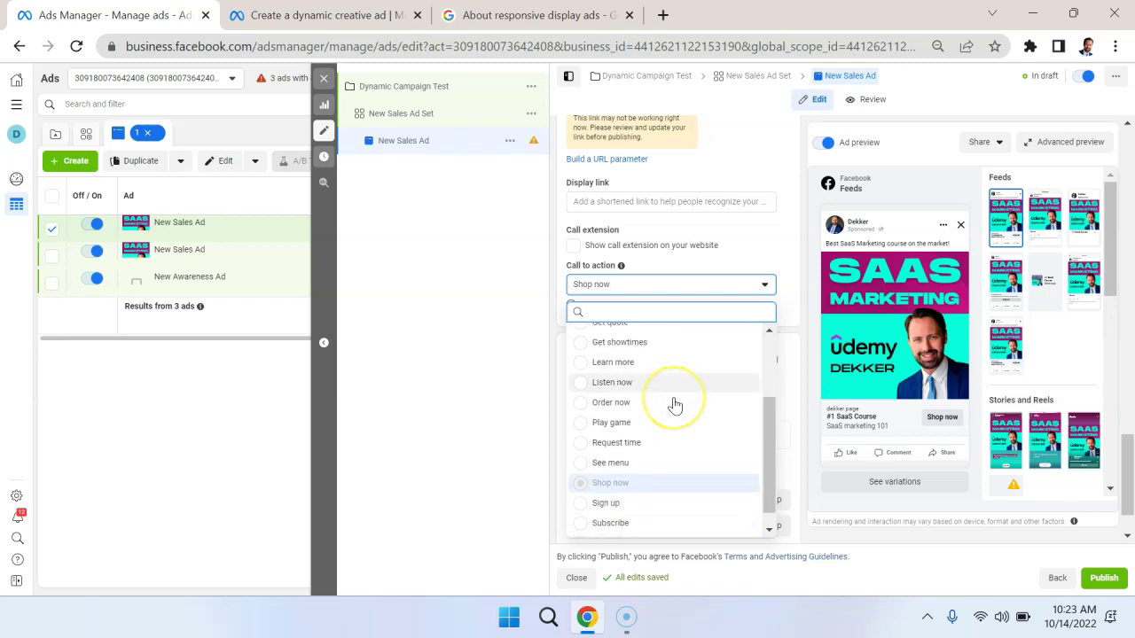
pyautogui.scroll(5, 674, 404)
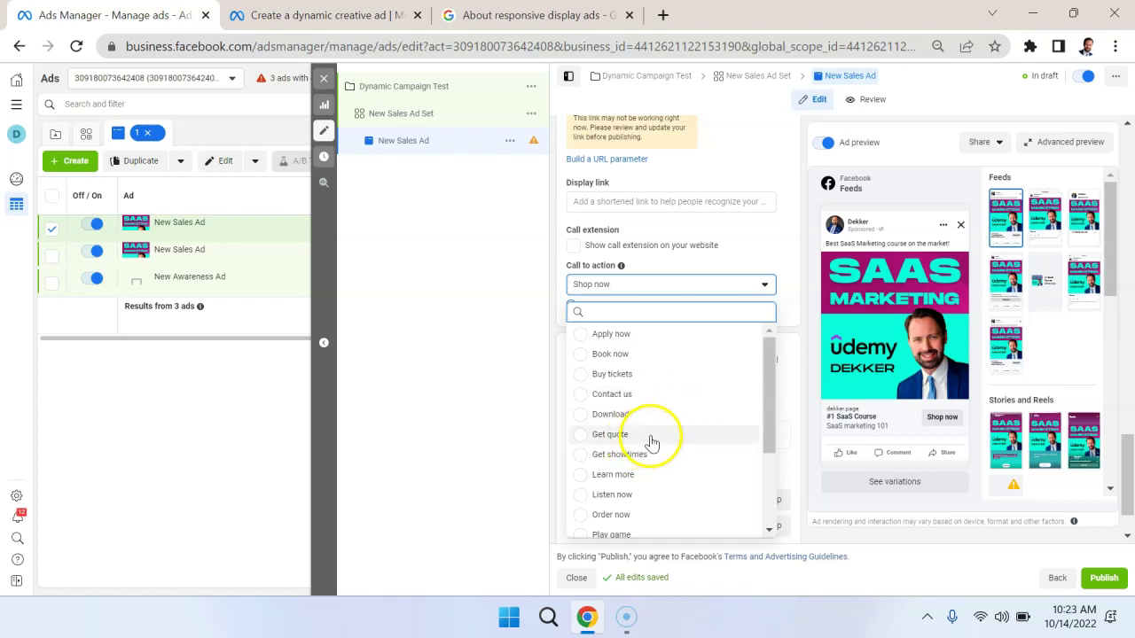
pyautogui.click(636, 474)
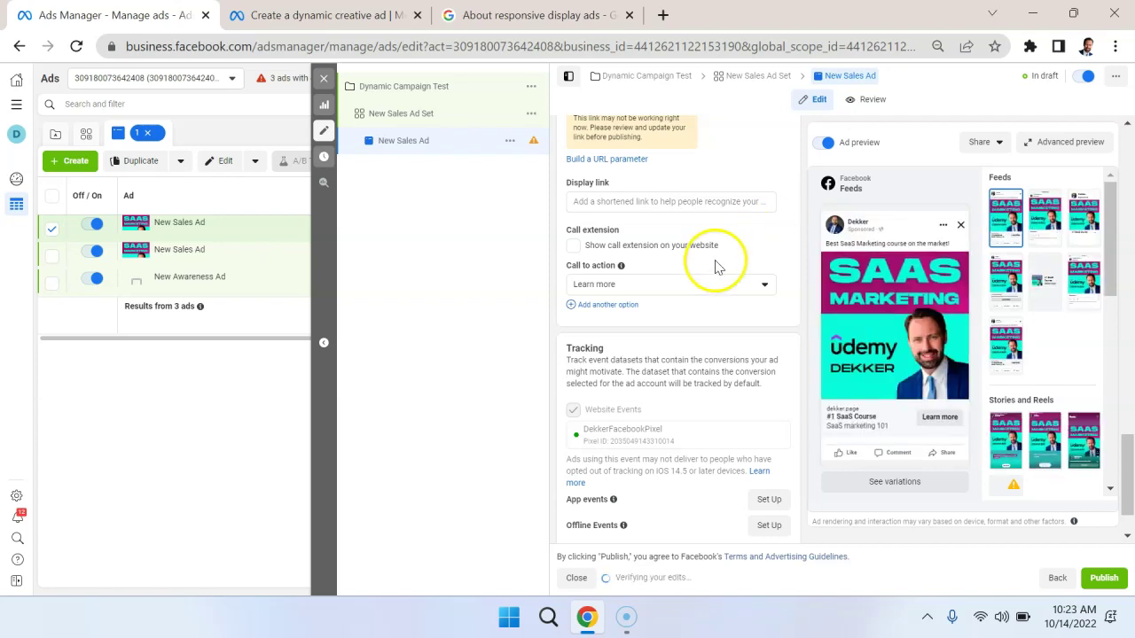
pyautogui.scroll(-2, 718, 266)
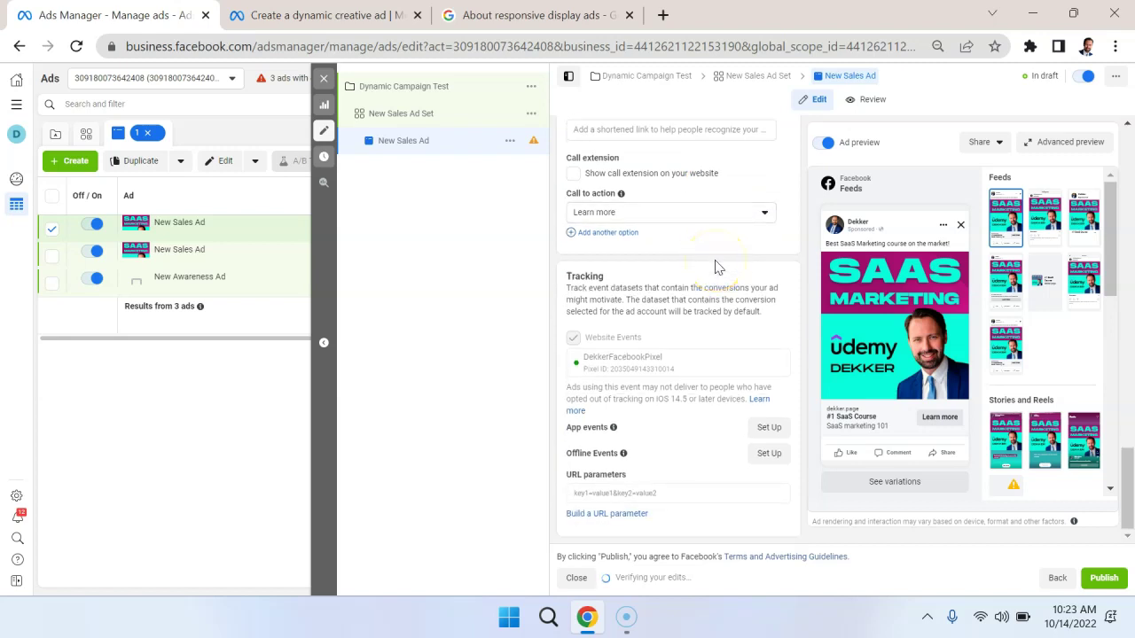
pyautogui.scroll(5, 664, 405)
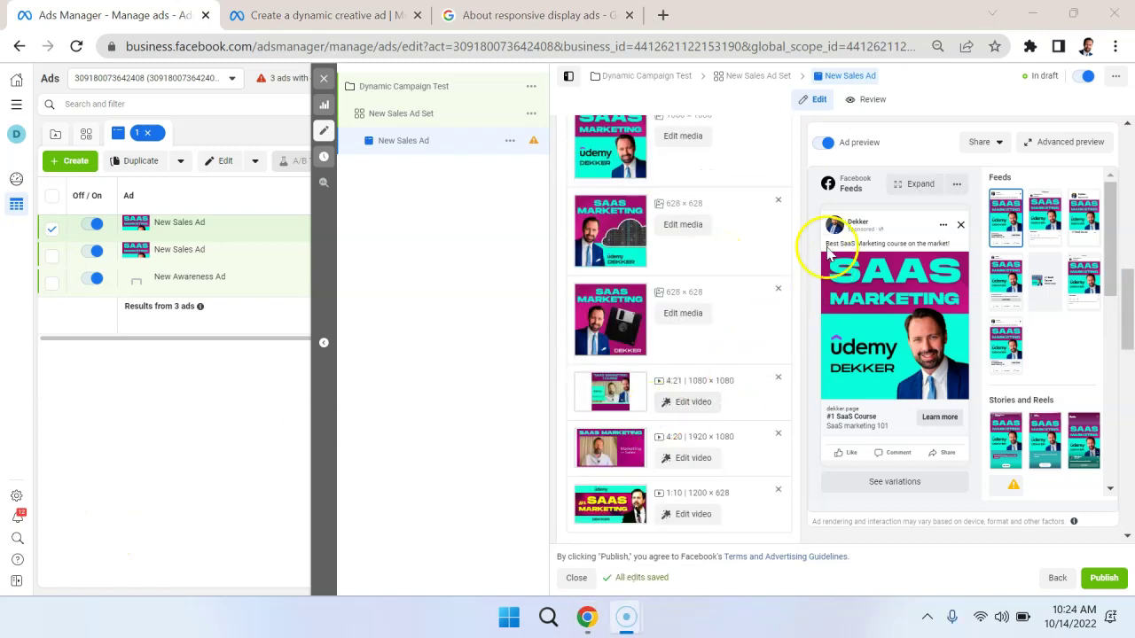
pyautogui.scroll(2, 805, 227)
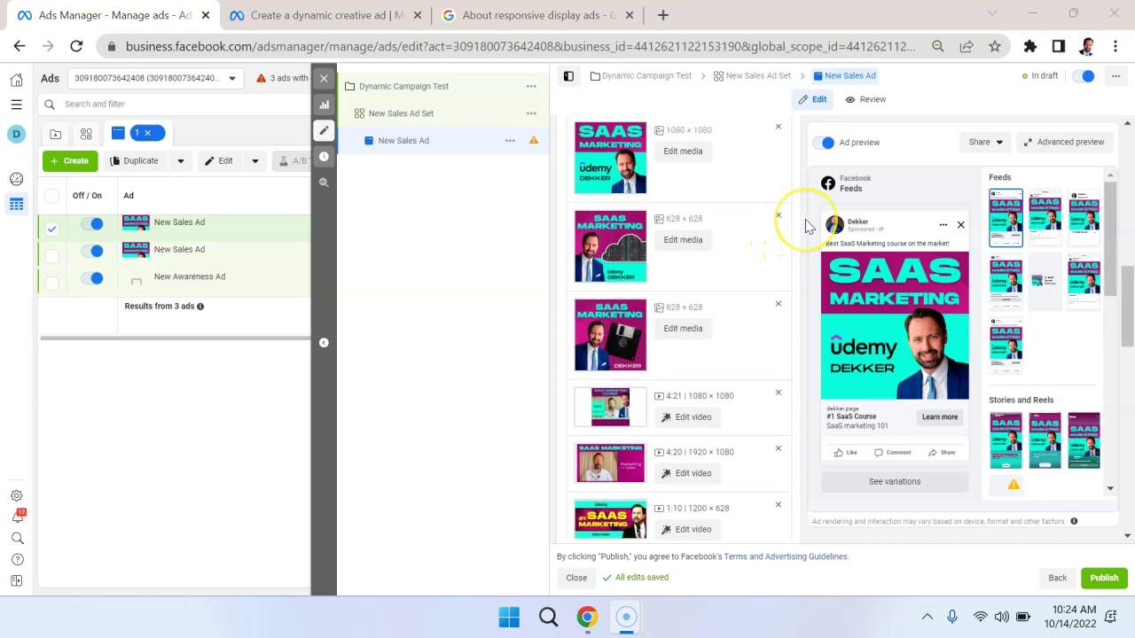
pyautogui.scroll(-1, 805, 224)
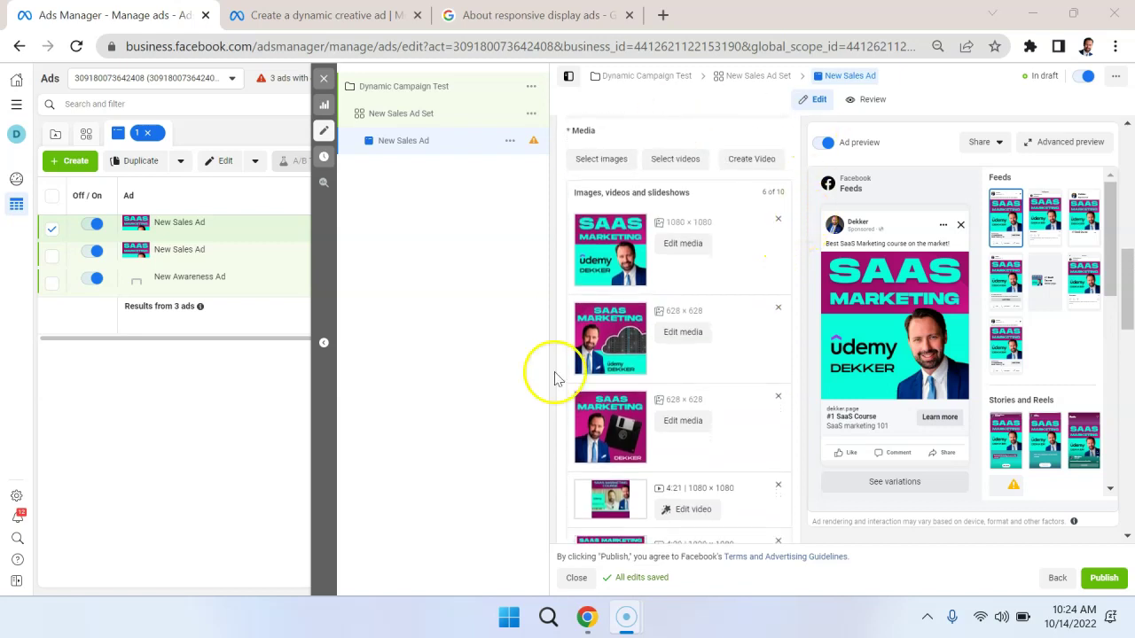
pyautogui.scroll(-2, 771, 235)
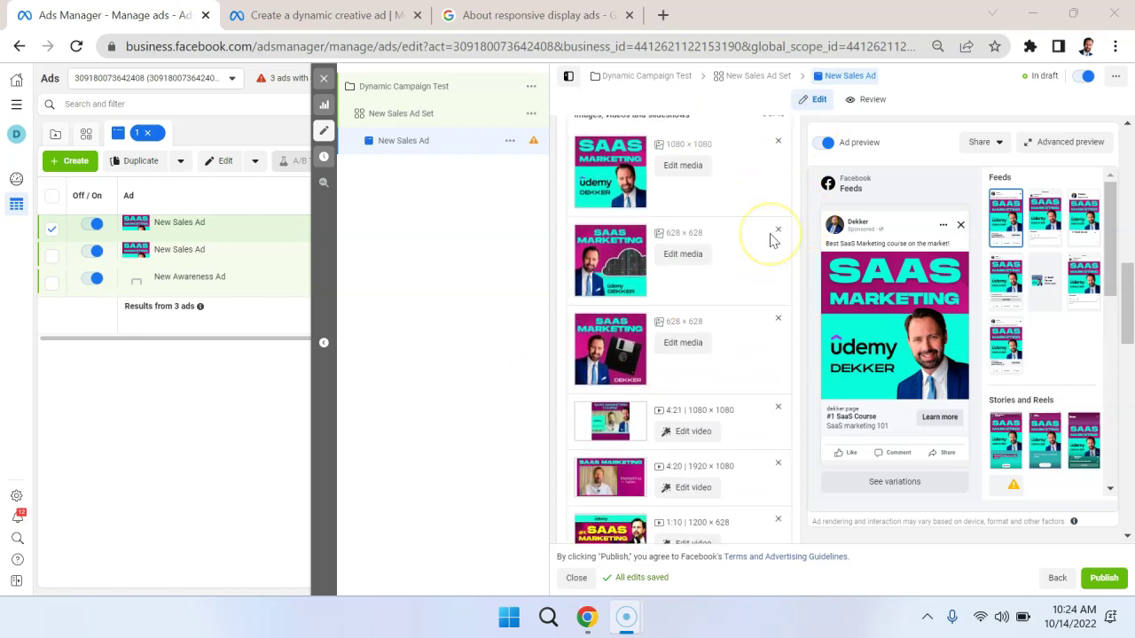
pyautogui.scroll(1, 771, 240)
pyautogui.scroll(1, 771, 240)
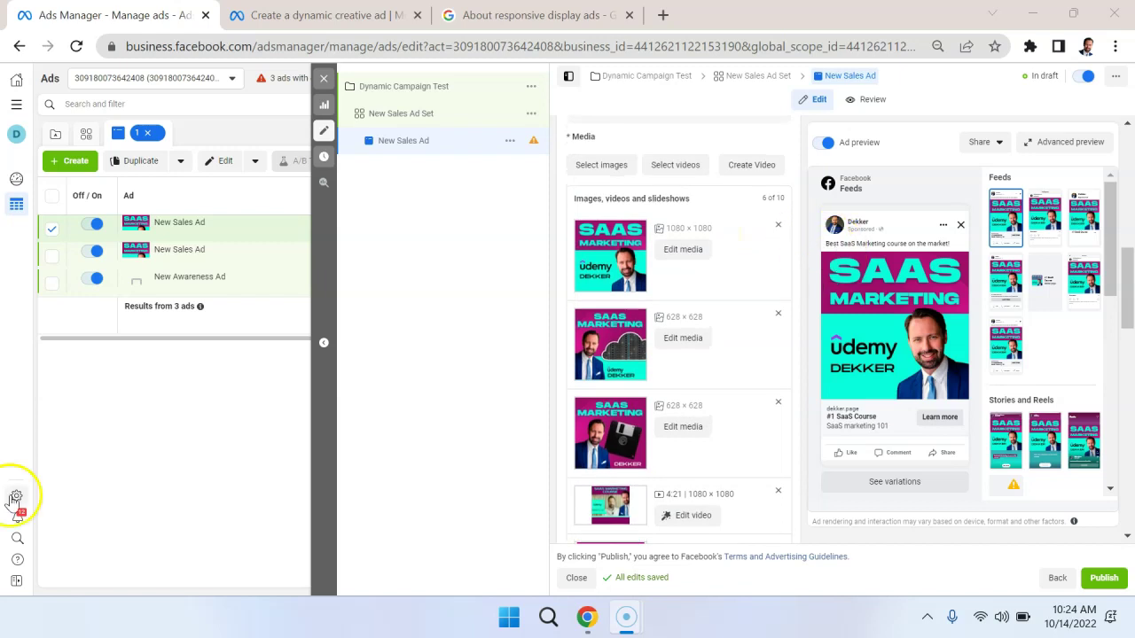